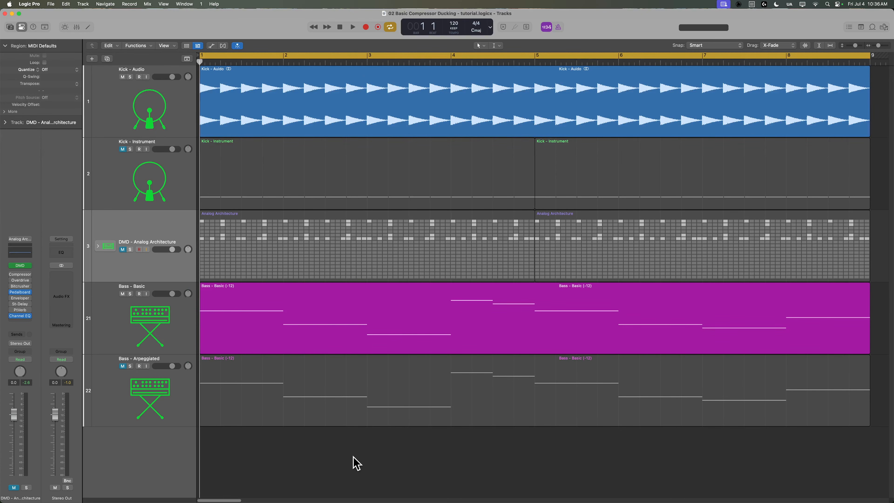
Step: Go through the Kick - Audio, Kick - Instrument, DMD - Analog Architecture, Bass - Basic and Bass - Arpeggiated tracks, selecting them in turn
click(165, 183)
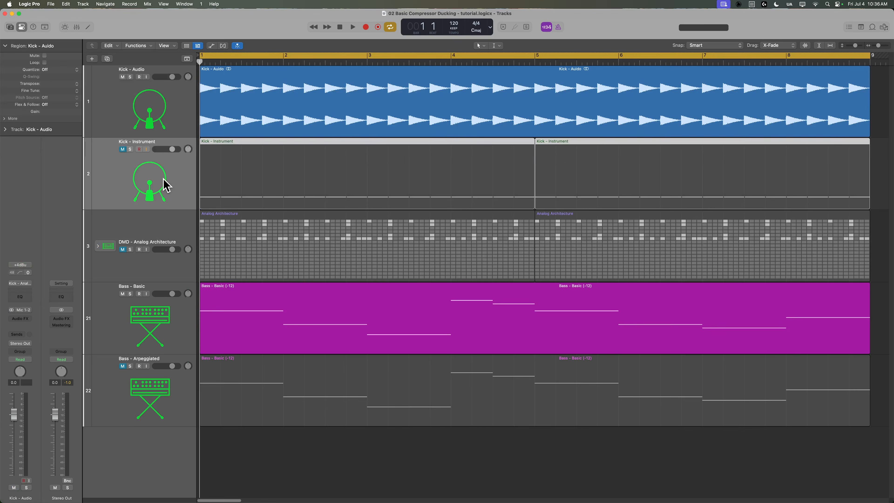
click(159, 244)
click(159, 100)
click(165, 173)
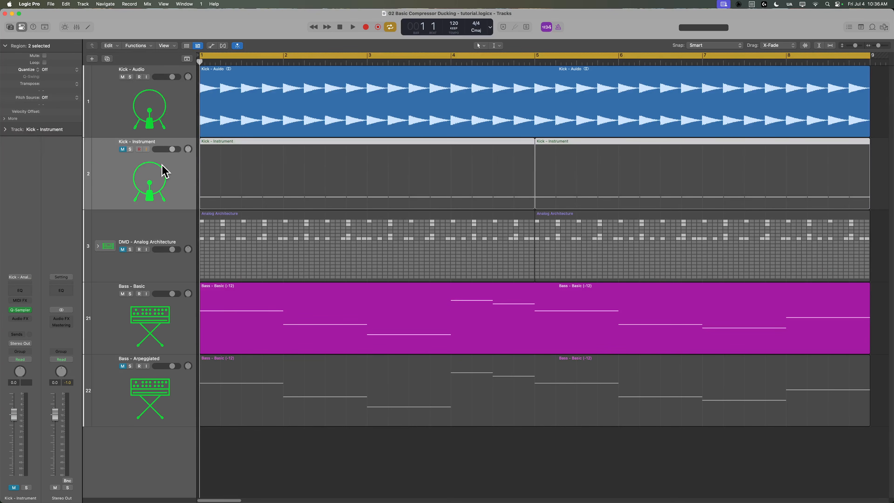
click(150, 94)
click(146, 171)
click(167, 226)
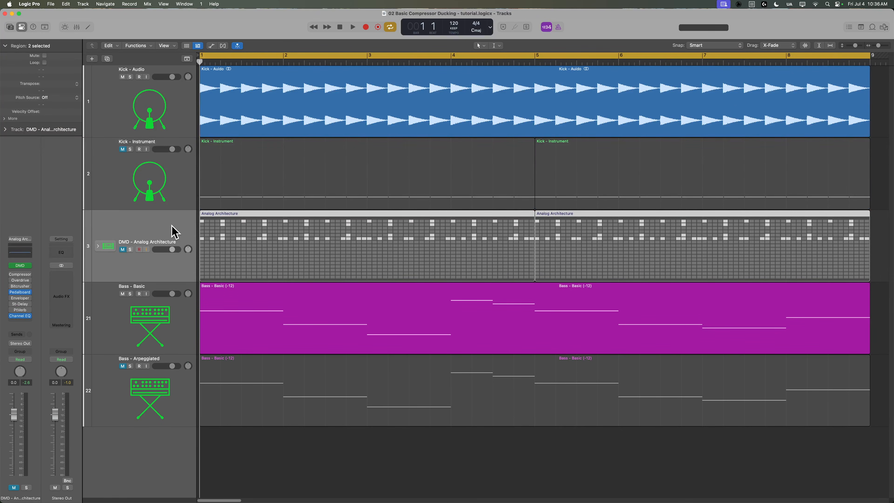
click(162, 311)
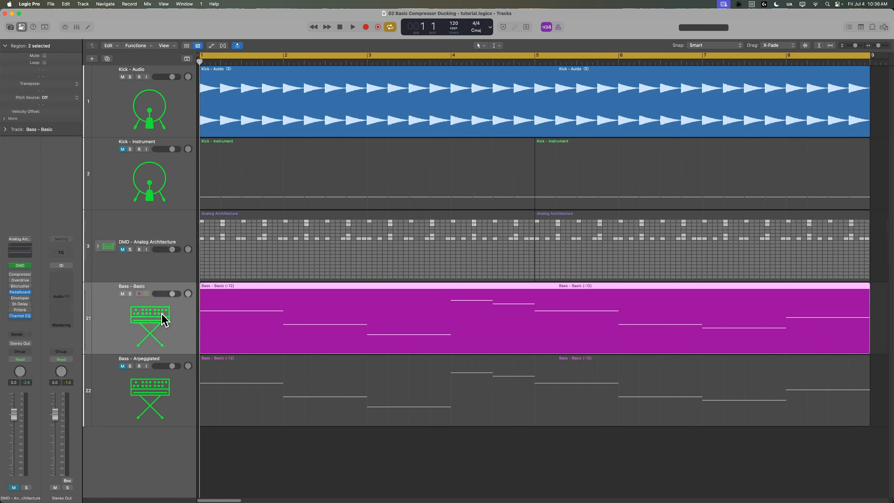
click(163, 394)
click(152, 319)
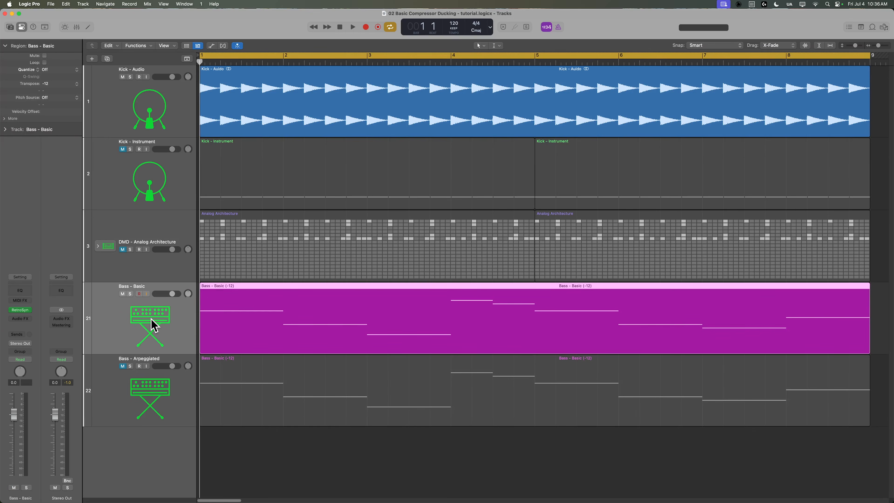
click(153, 393)
click(158, 318)
Step: Select the Kick - Audio track and play the project to hear the kick together with the basic bass
click(158, 83)
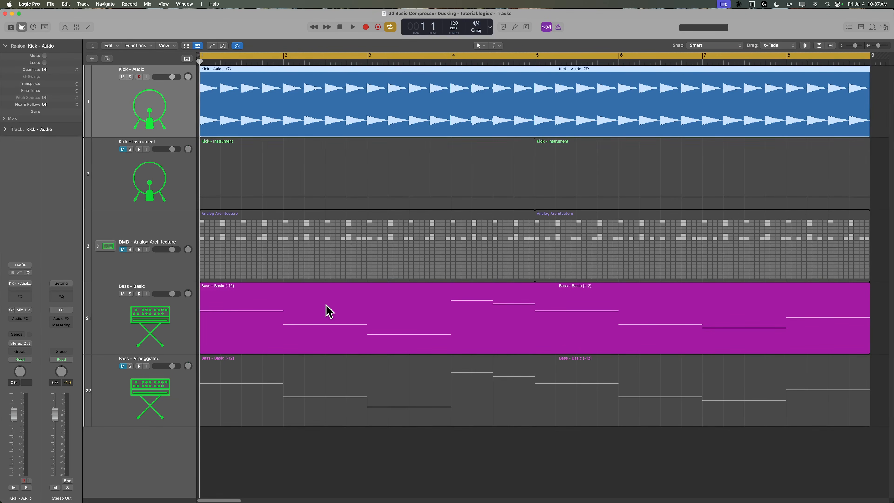
key(space)
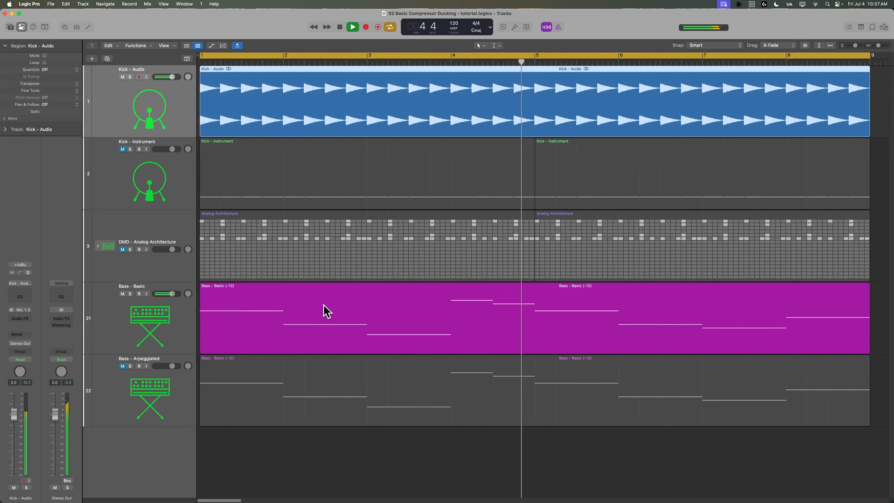
key(space)
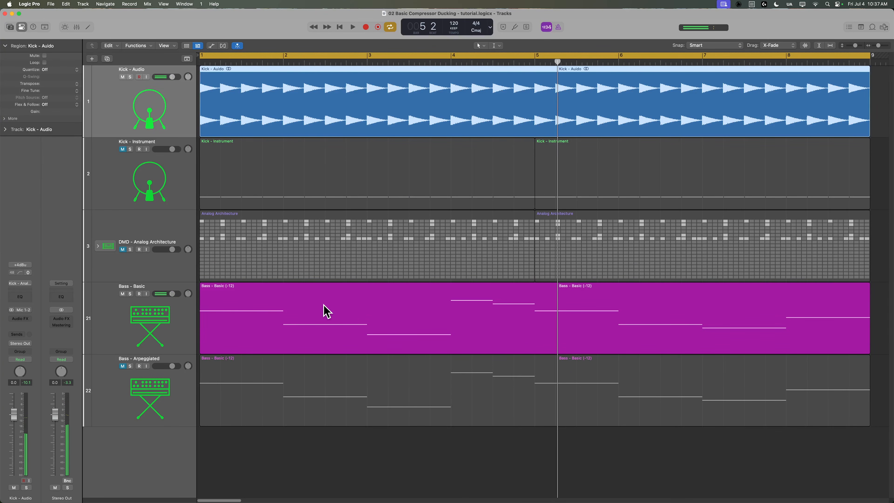
Step: Insert a stereo Compressor on the Bass - Basic track as its first audio effect
click(160, 313)
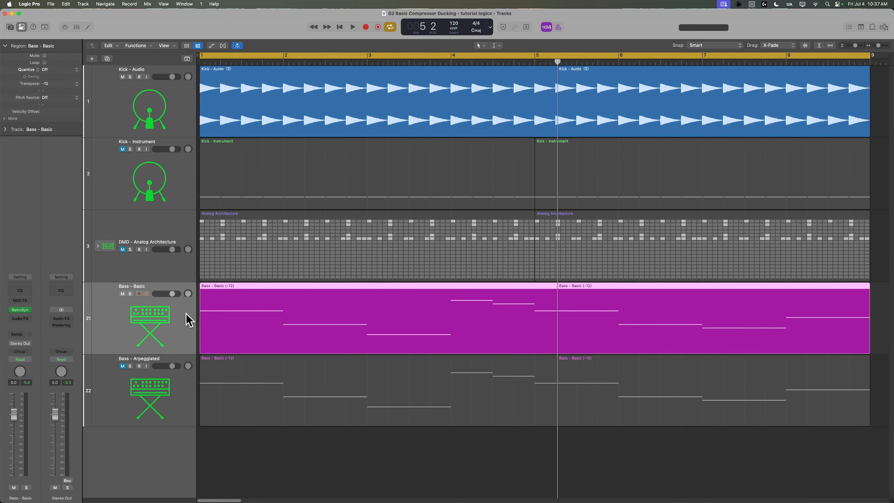
click(27, 318)
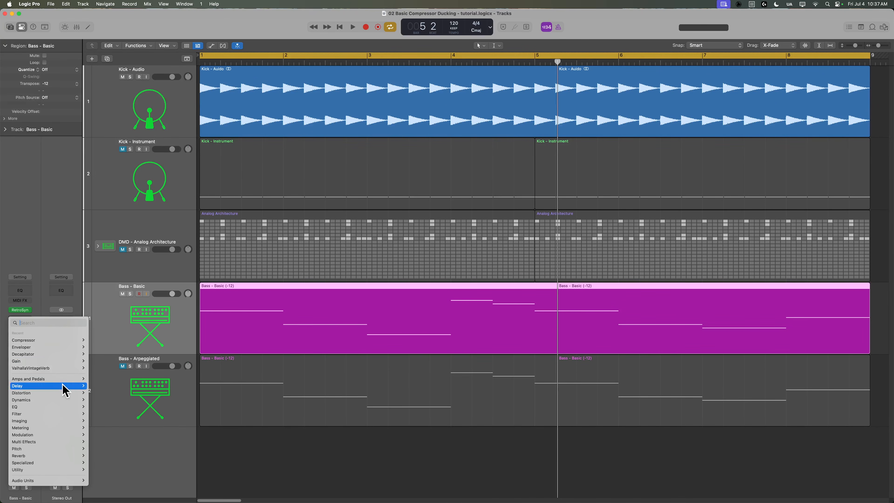
mouse_move(60, 400)
mouse_move(125, 411)
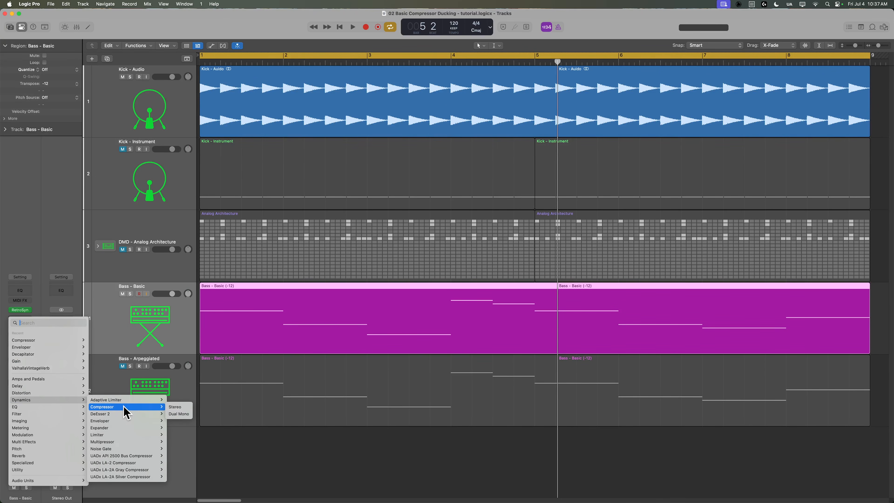
click(175, 408)
drag(536, 131, 528, 129)
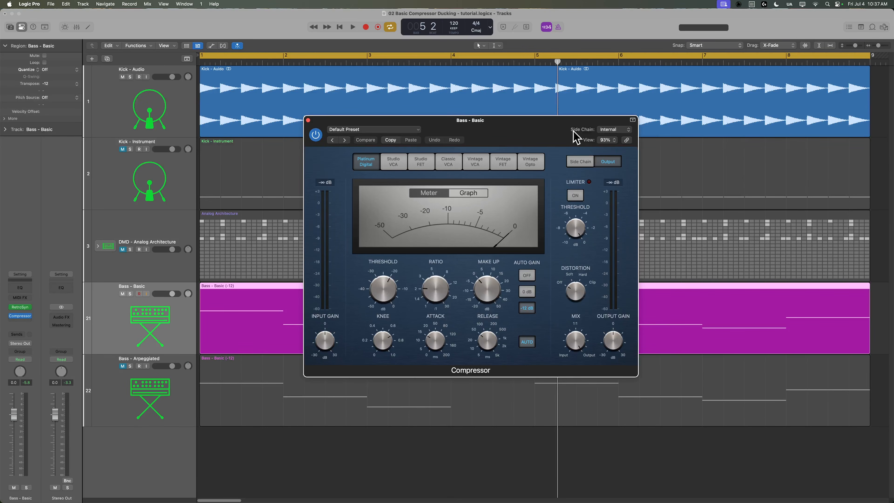
Step: Set the bass Compressor's side chain source to Kick - Audio (Audio 2) and play the project
click(608, 133)
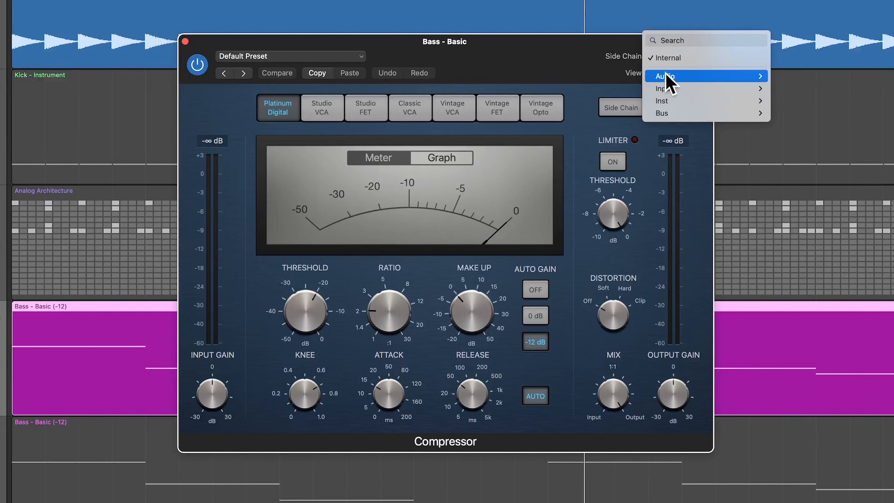
mouse_move(613, 143)
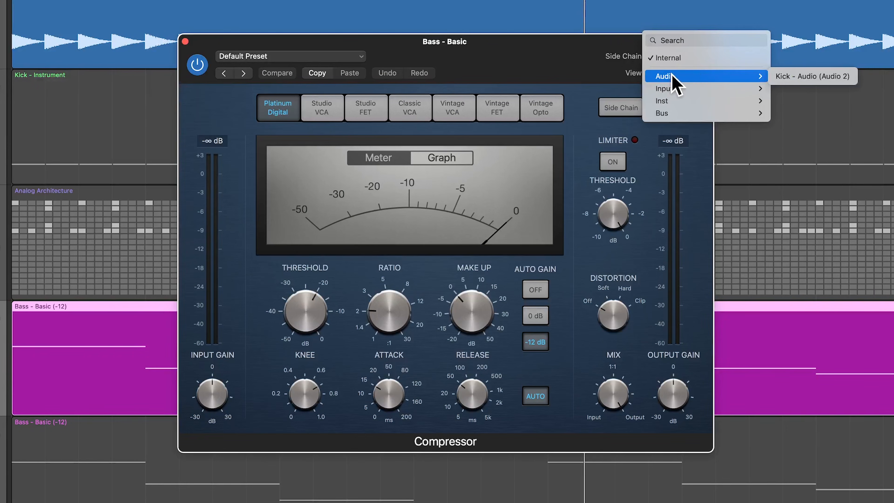
click(799, 78)
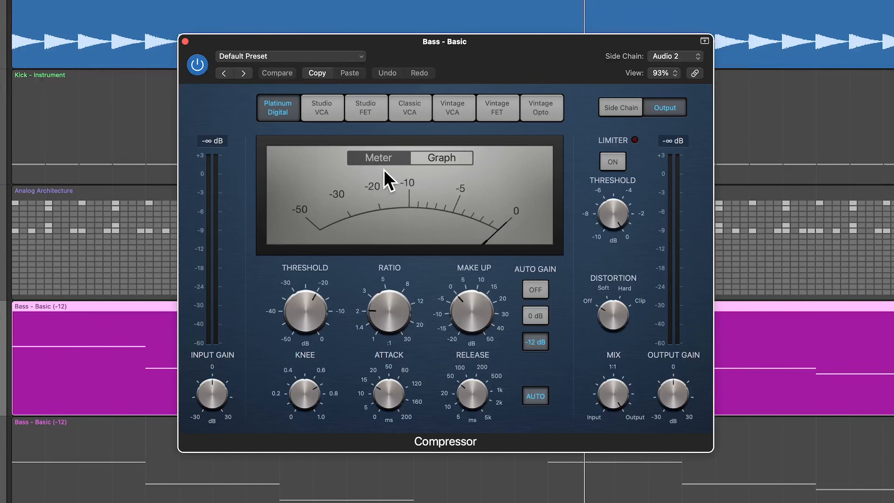
key(space)
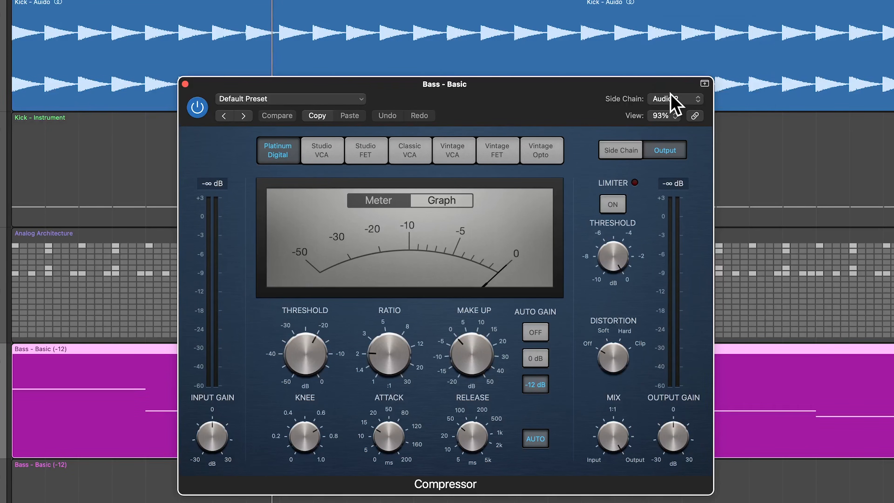
Step: Set the Compressor's side chain source back to Internal and toggle playback
click(675, 56)
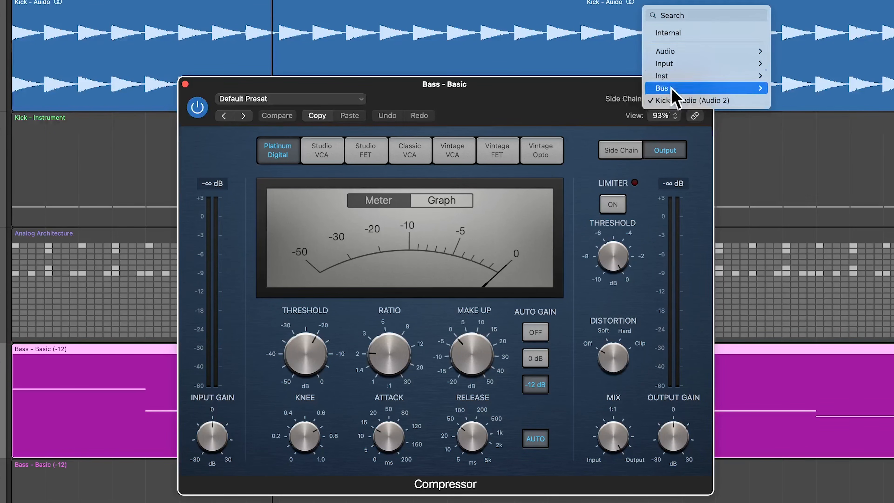
click(710, 33)
key(space)
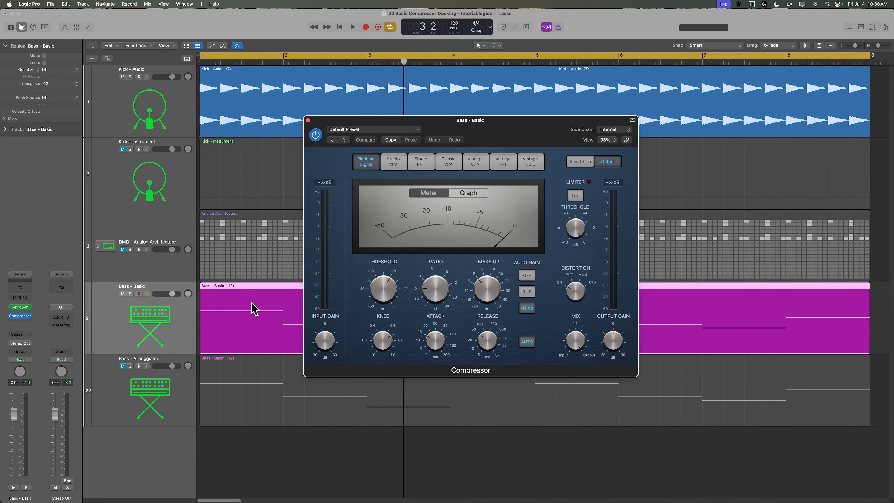
Step: Route Kick - Audio (Audio 2) into the Compressor's side chain, and turn off Auto Gain and automatic release
click(611, 130)
mouse_move(630, 142)
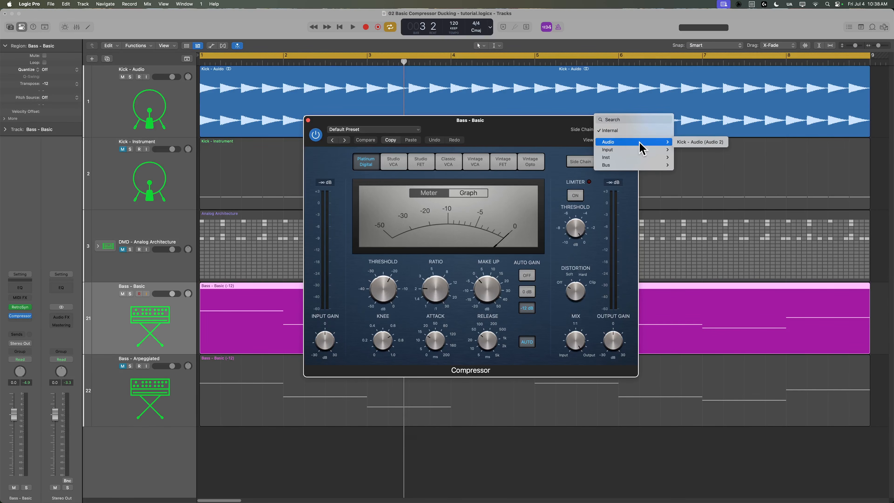
click(692, 142)
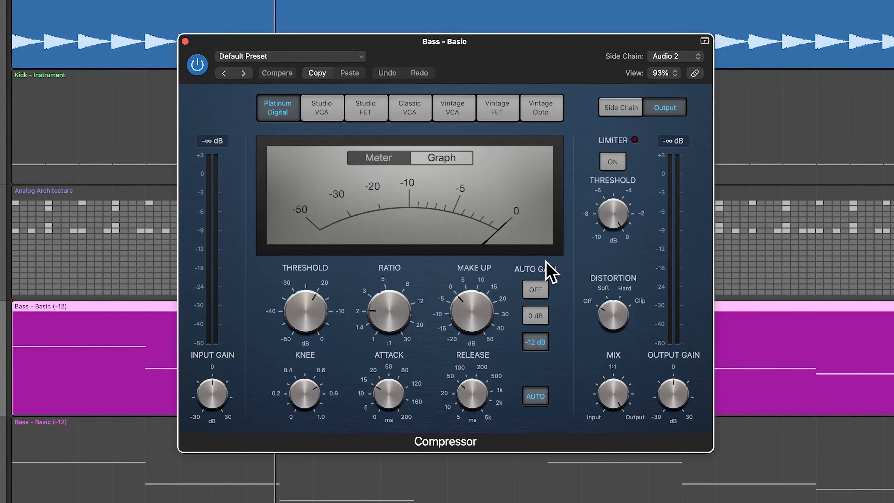
click(539, 291)
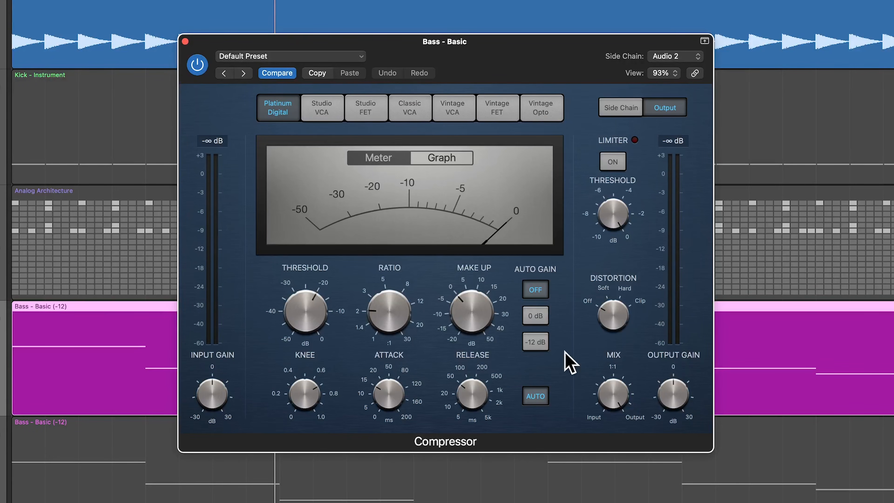
click(538, 400)
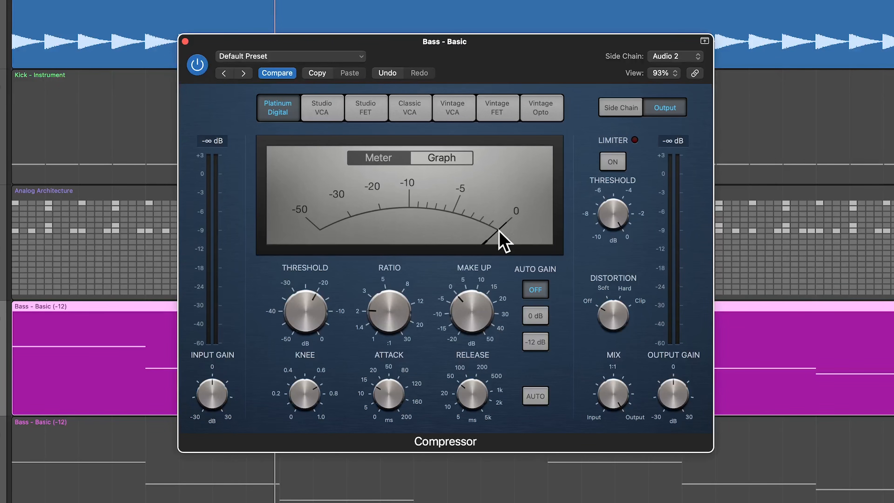
Step: Examine the Compressor's make-up, threshold and ratio values and its side chain detection and filter settings
mouse_move(466, 309)
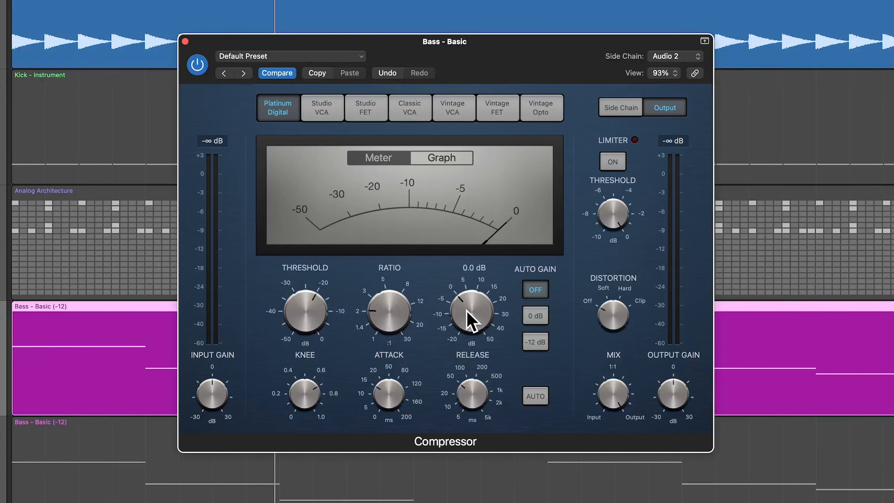
mouse_move(307, 307)
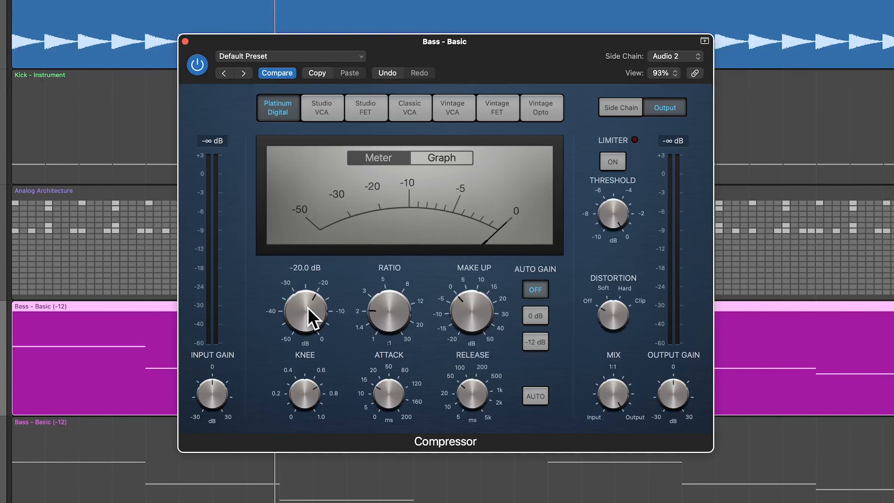
mouse_move(427, 287)
mouse_move(379, 315)
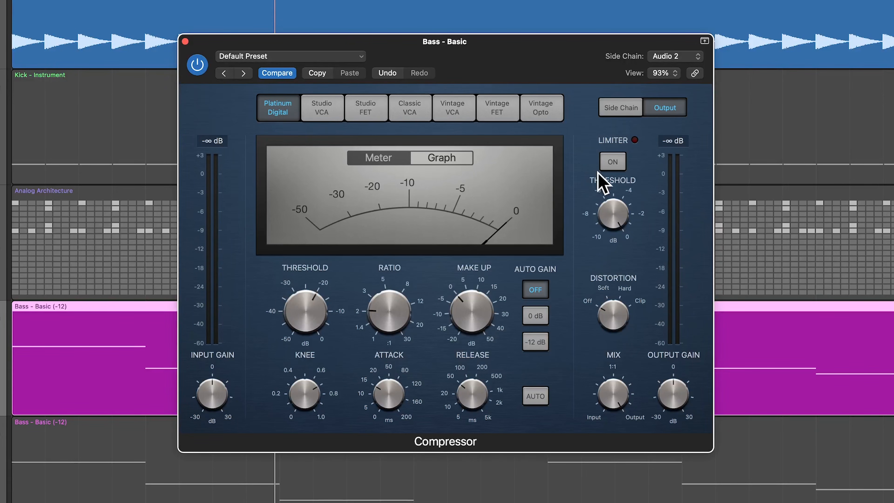
click(623, 108)
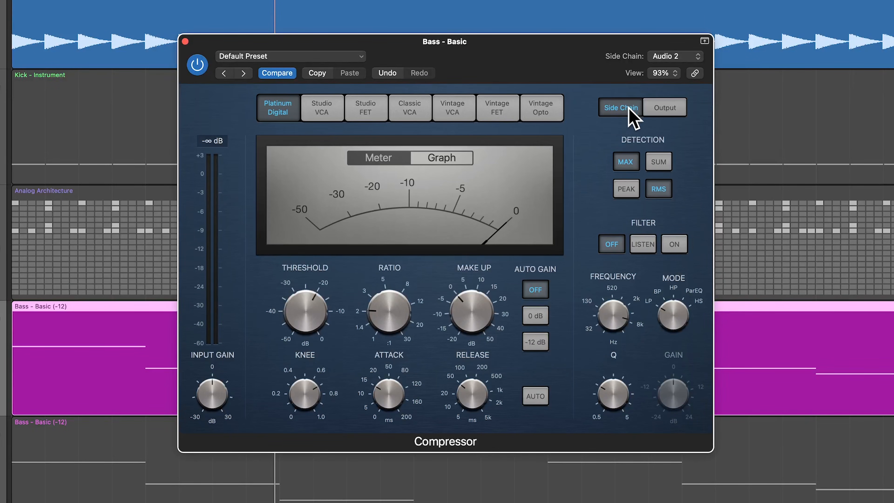
click(666, 107)
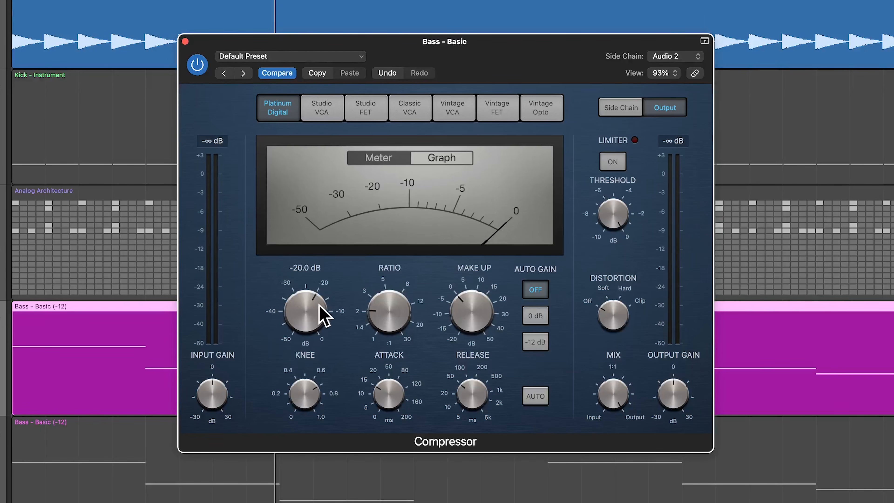
Step: Set the Compressor's threshold to -50 dB and its ratio to 30:1, and start playback
drag(308, 311, 310, 410)
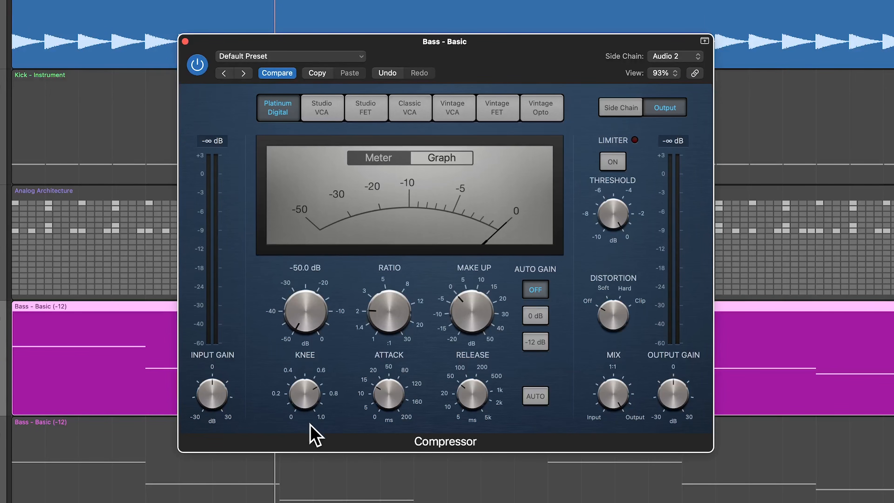
drag(394, 323, 399, 189)
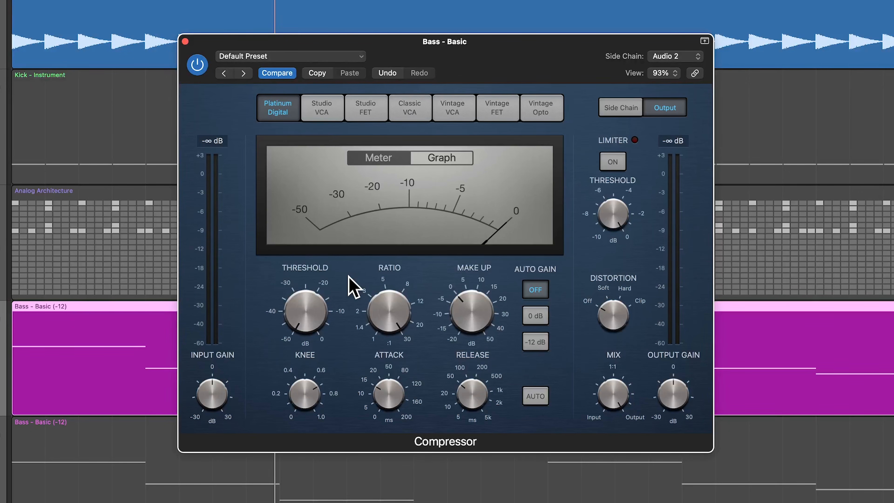
key(space)
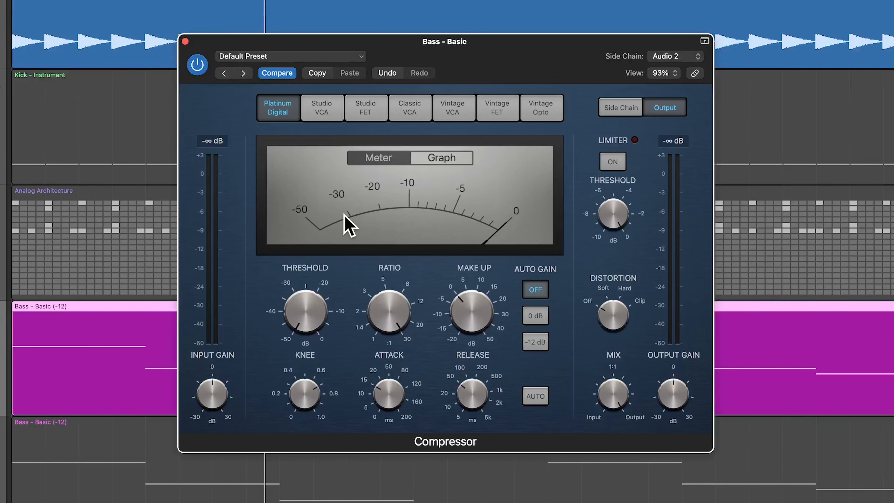
Step: Raise the Compressor's threshold to about -25 dB while listening to the ducking, and stop playback
drag(311, 306, 343, 232)
mouse_move(400, 261)
drag(398, 261, 413, 240)
key(space)
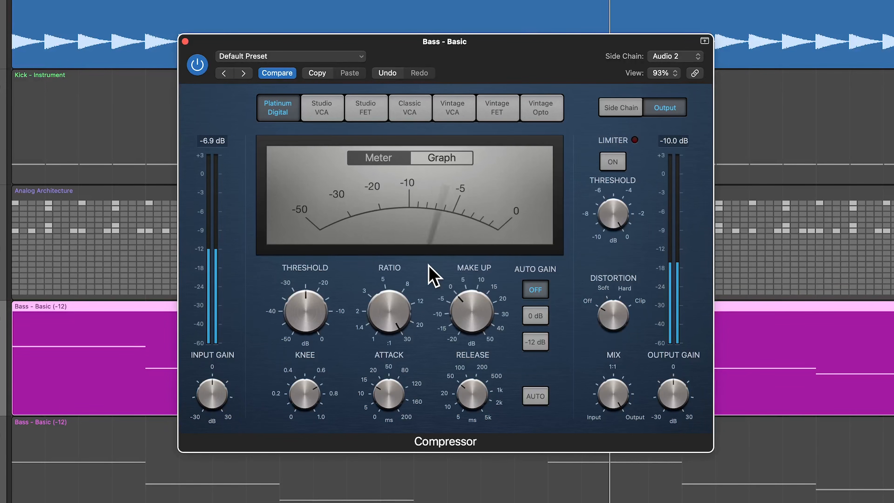
Step: Check the Compressor's graph display, return to the meter, and set the attack to 0 ms and the release to 5 ms
click(453, 160)
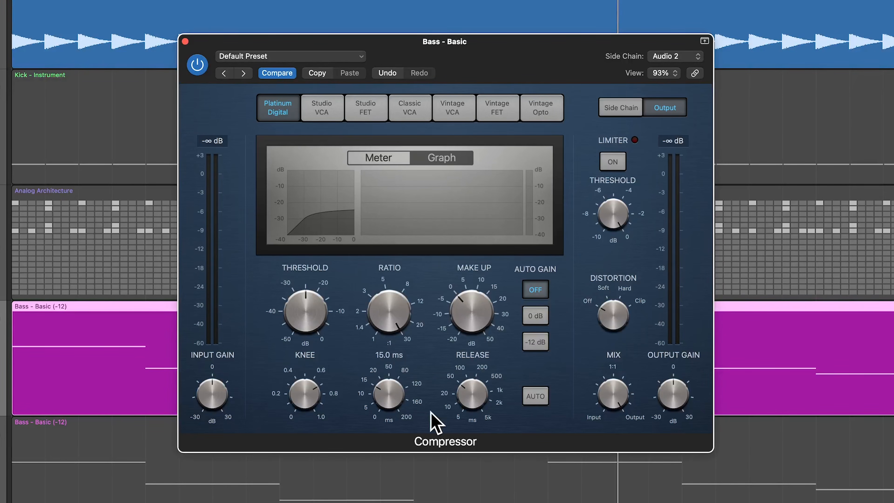
click(384, 159)
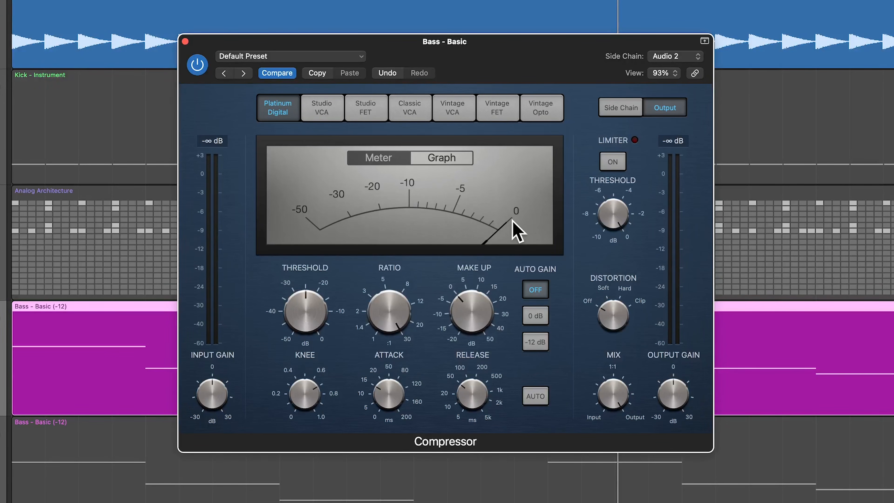
drag(393, 392, 378, 449)
drag(471, 395, 464, 455)
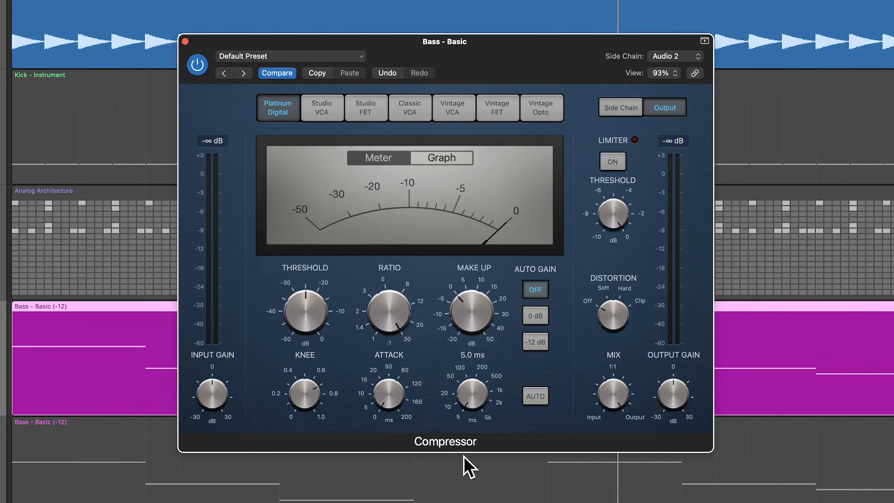
mouse_move(377, 413)
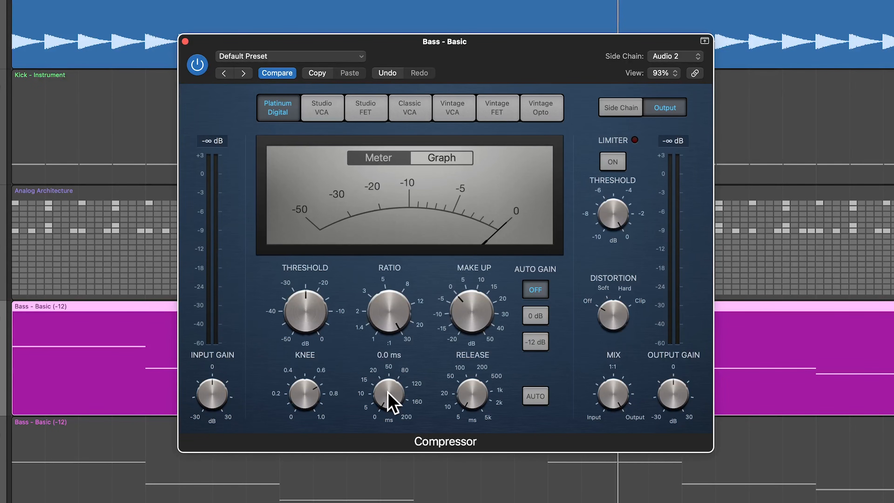
Step: Listen to the ducking, display the Compressor's graph, and set the knee to 0 after trying softer knee values
mouse_move(471, 405)
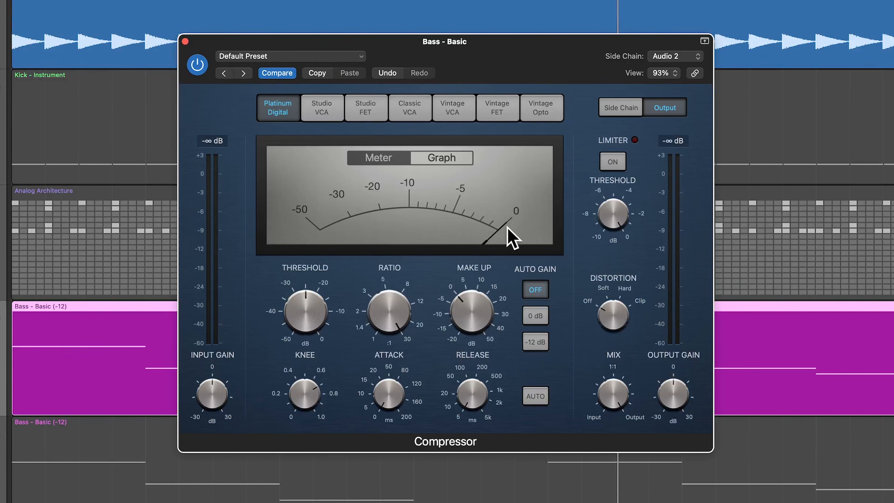
key(space)
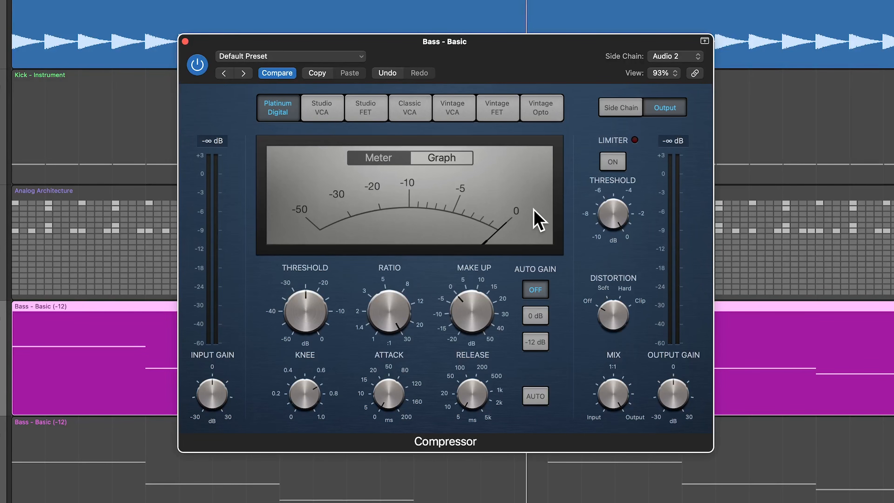
click(451, 162)
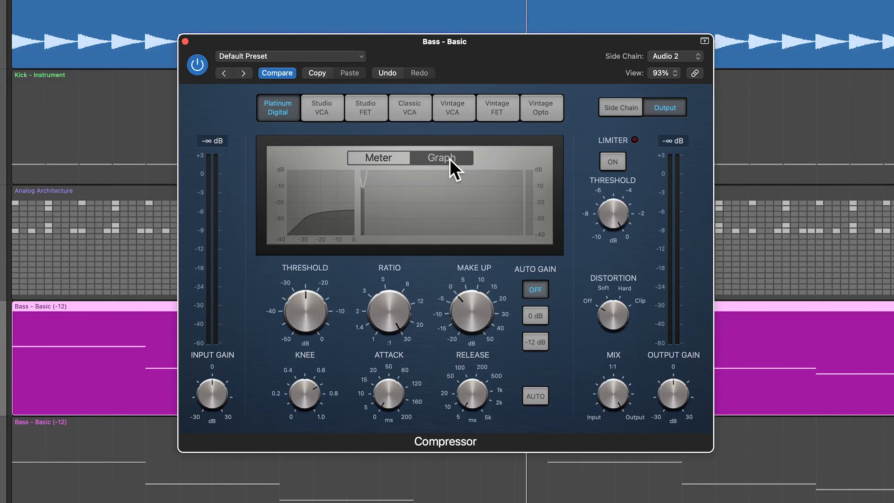
drag(301, 387, 303, 416)
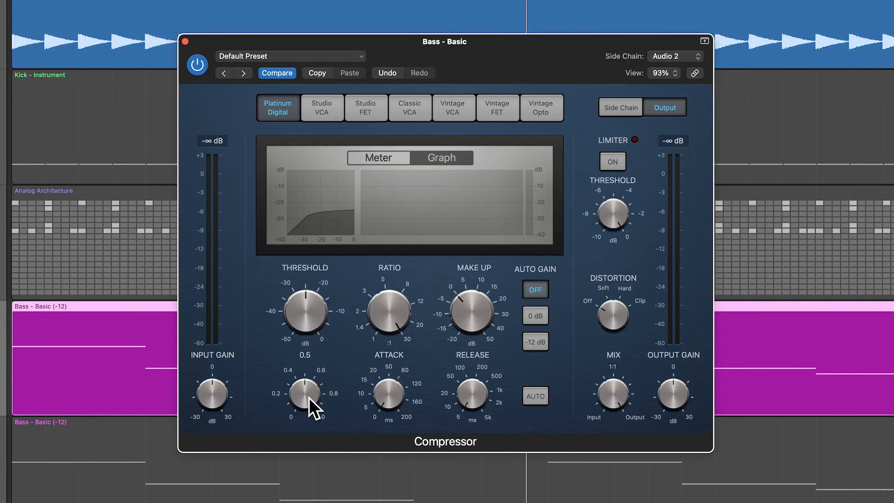
drag(301, 388, 307, 332)
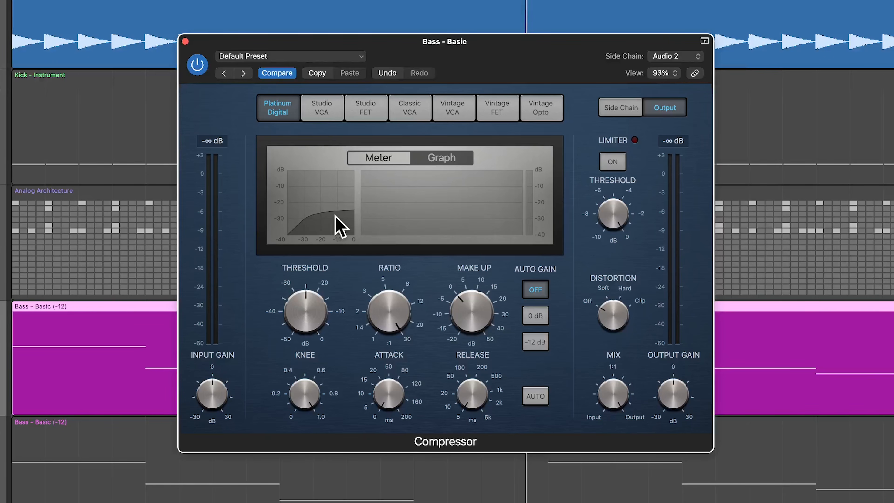
drag(311, 399, 295, 442)
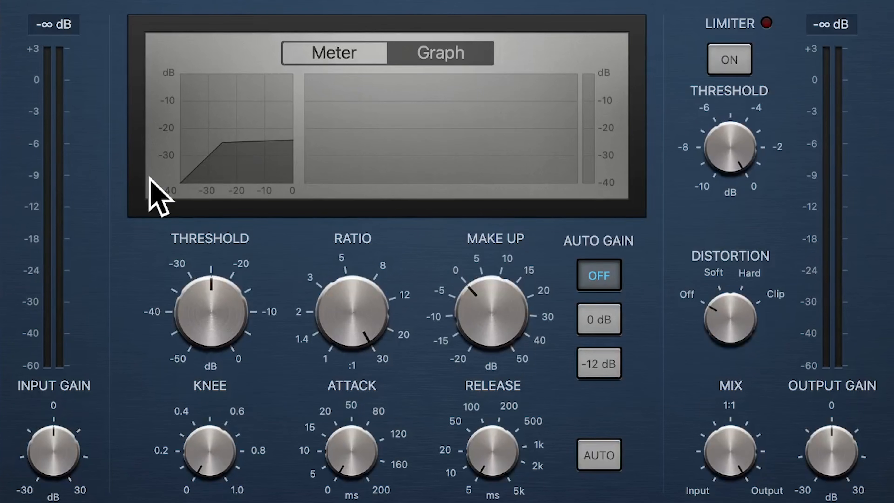
Step: Try the Compressor's threshold at -29.5 dB during playback and compare the gain reduction on the meter and the graph
key(space)
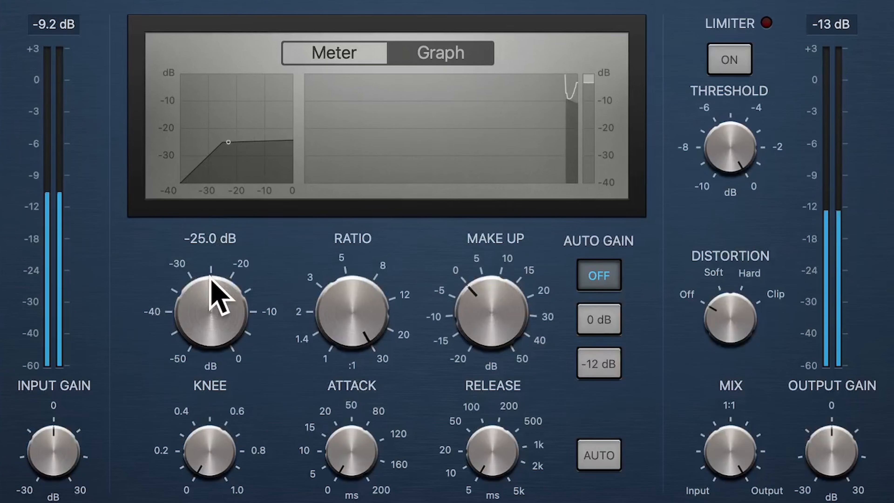
drag(201, 280, 197, 324)
key(space)
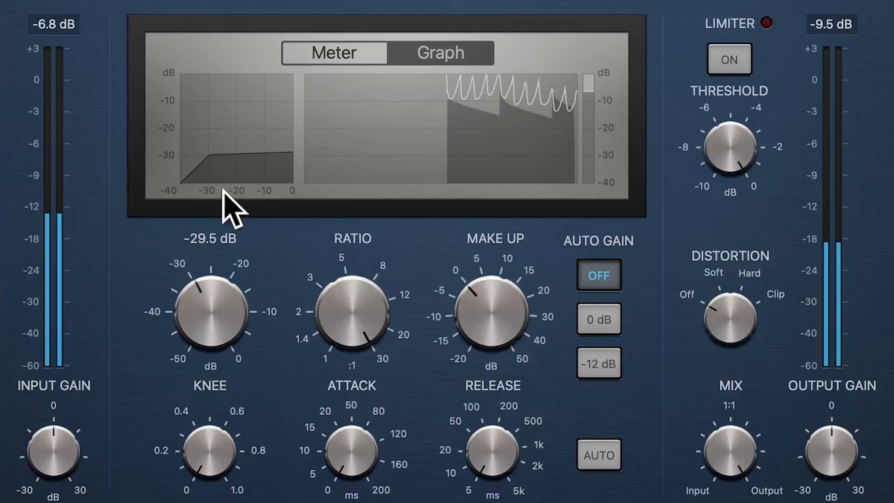
click(329, 54)
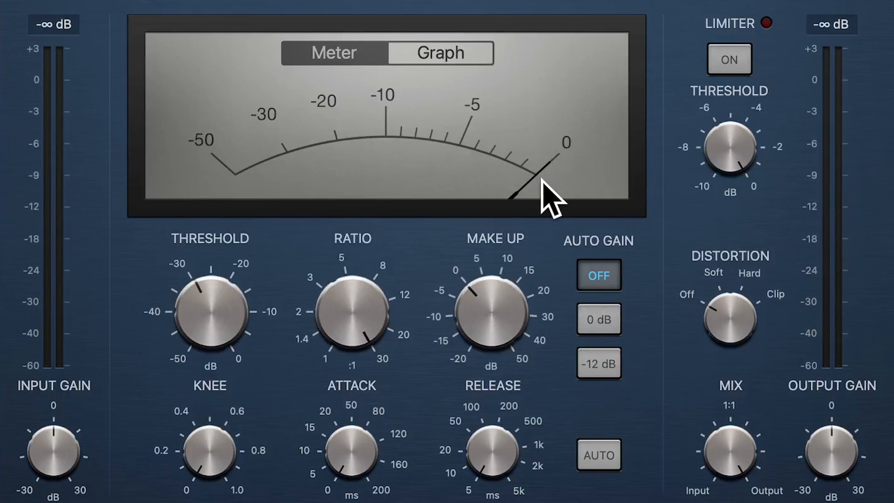
key(space)
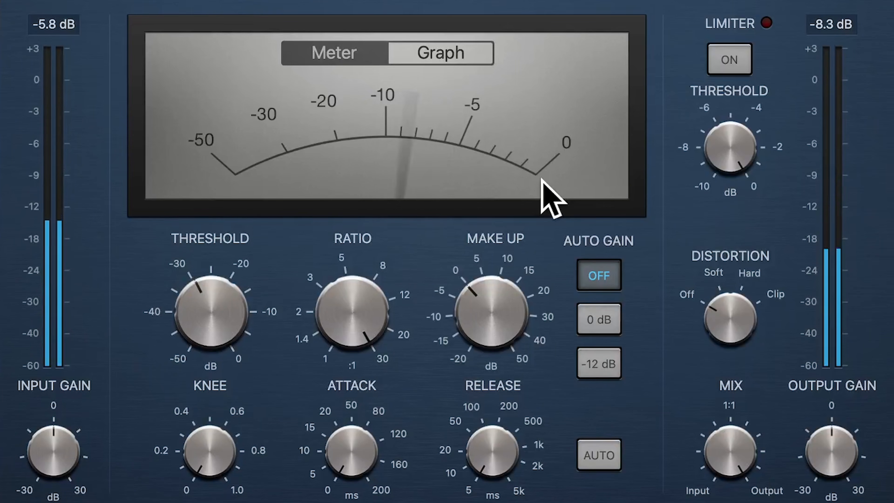
click(468, 57)
mouse_move(330, 236)
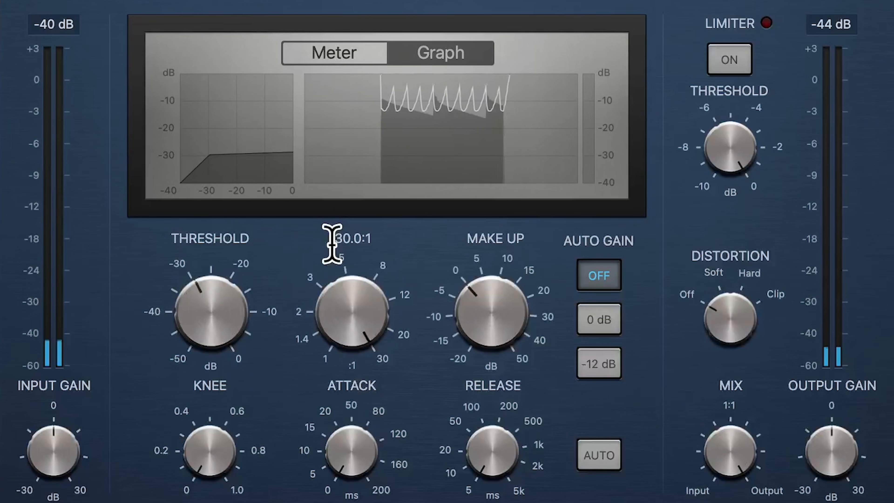
mouse_move(256, 304)
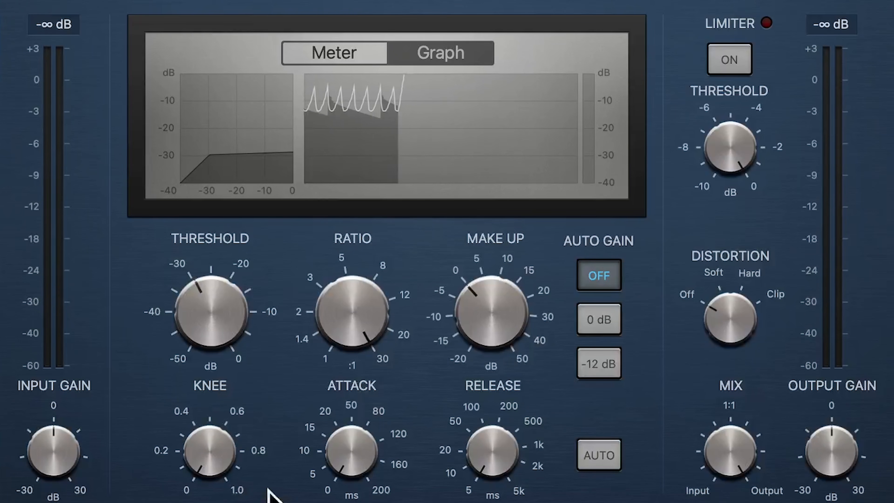
Step: Set the Compressor's threshold to -23 dB during playback, checking the gain reduction on both graph and meter
drag(172, 312, 251, 239)
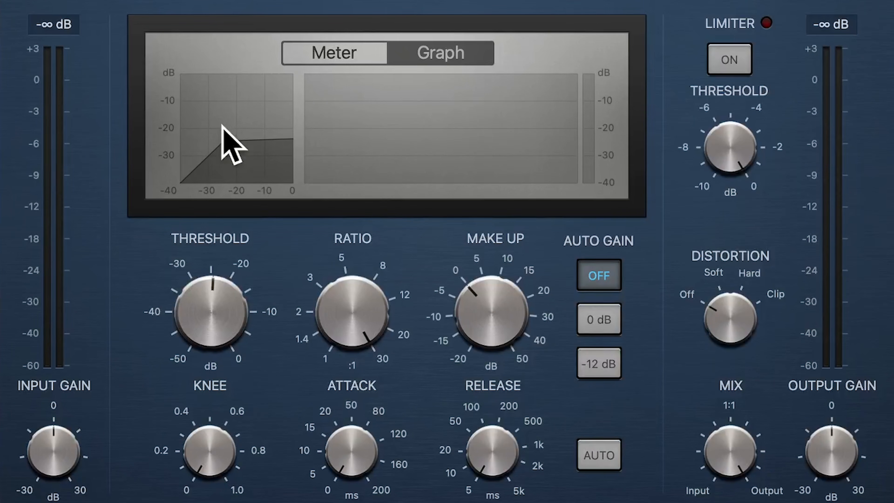
drag(235, 330, 234, 302)
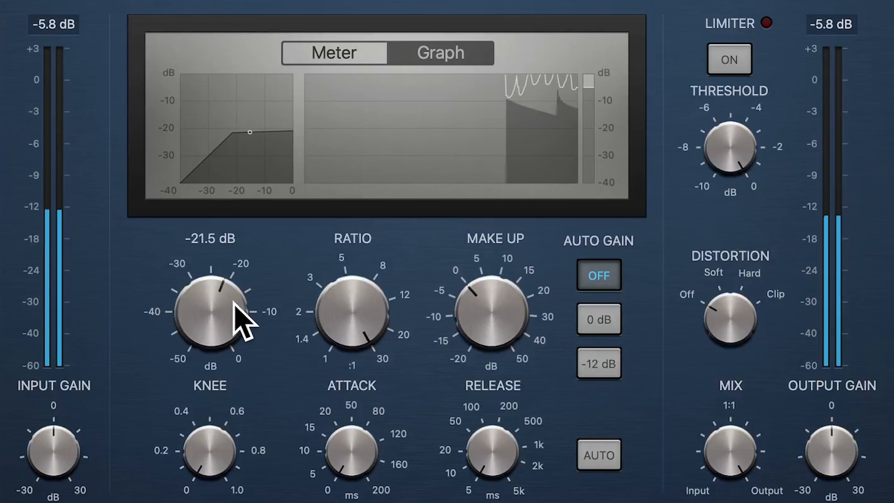
click(336, 60)
drag(202, 303, 211, 324)
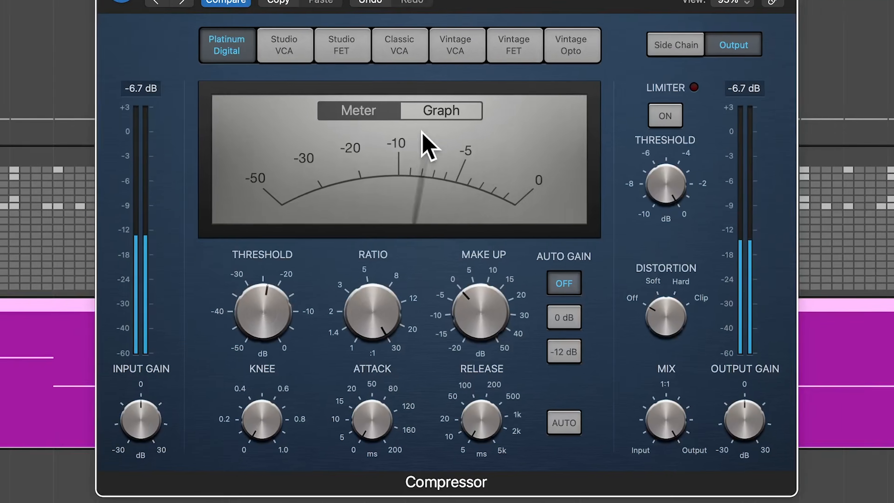
click(441, 53)
drag(294, 330, 278, 344)
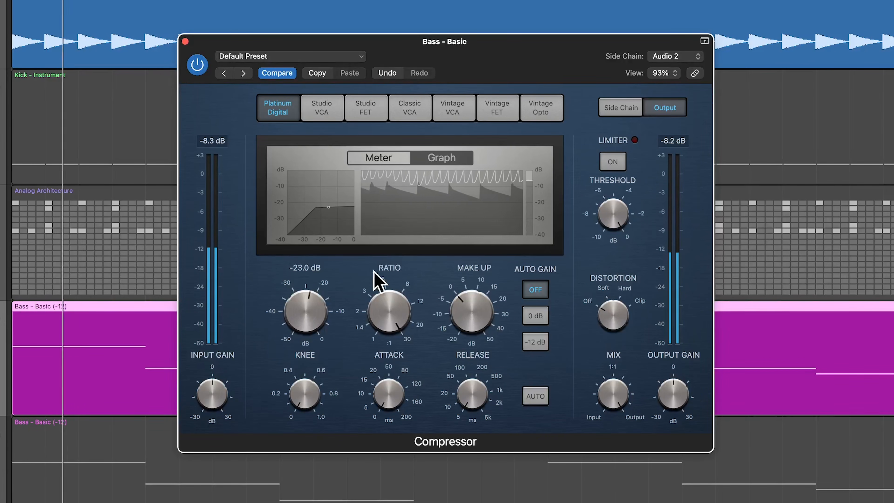
click(382, 161)
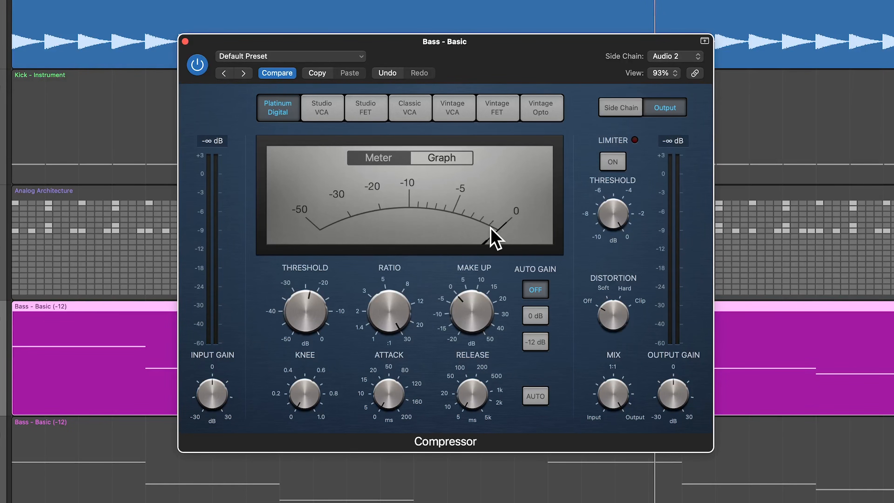
Step: Try a much longer release time on the Compressor and watch how the meter recovers during playback
drag(391, 313, 403, 252)
key(space)
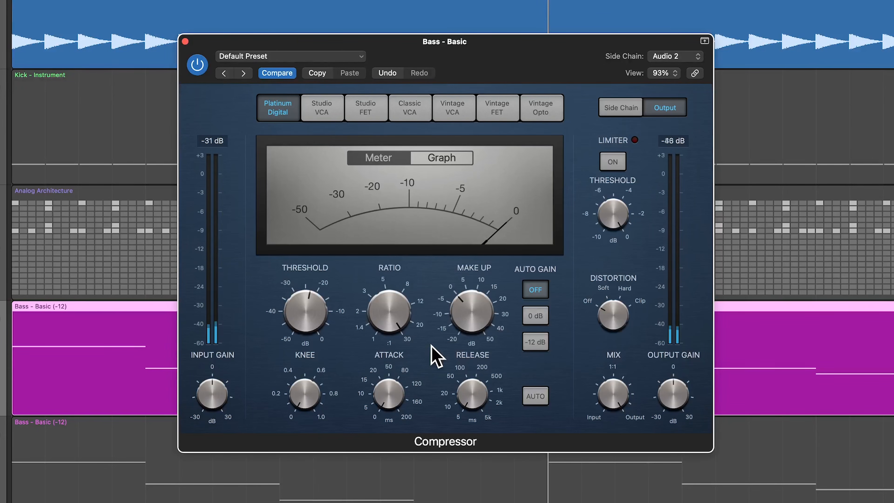
mouse_move(401, 395)
mouse_move(465, 405)
mouse_down()
mouse_move(495, 332)
mouse_move(493, 356)
mouse_move(472, 363)
mouse_move(475, 412)
mouse_move(480, 403)
mouse_up()
drag(460, 216, 462, 208)
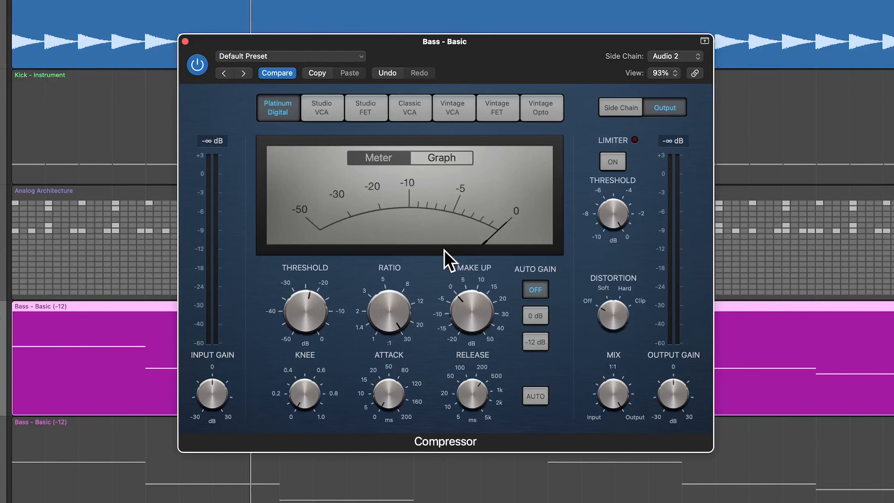
Step: Set the Compressor's release to about 18 ms and its attack to 8 ms while listening to the ducking
drag(479, 396, 468, 458)
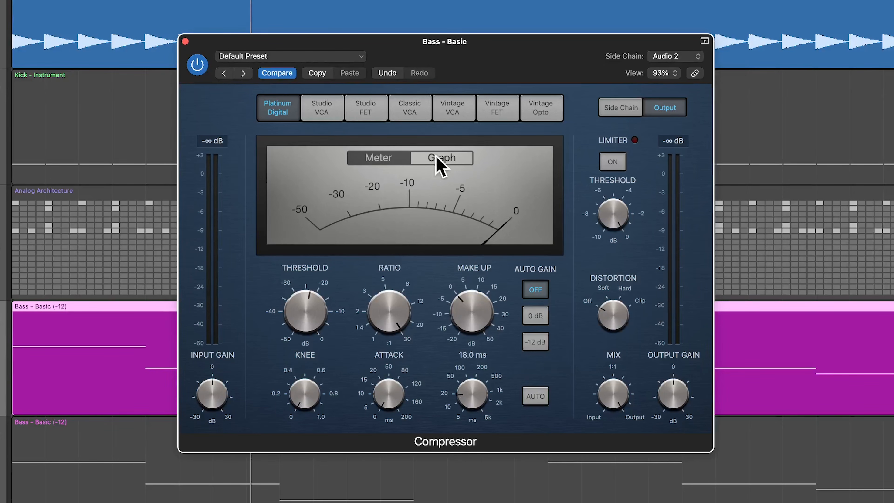
drag(475, 414, 474, 391)
key(space)
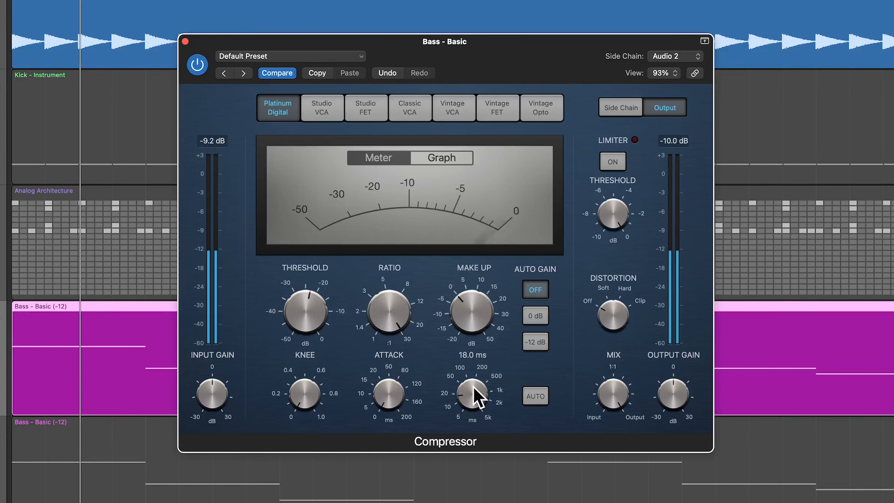
mouse_move(411, 395)
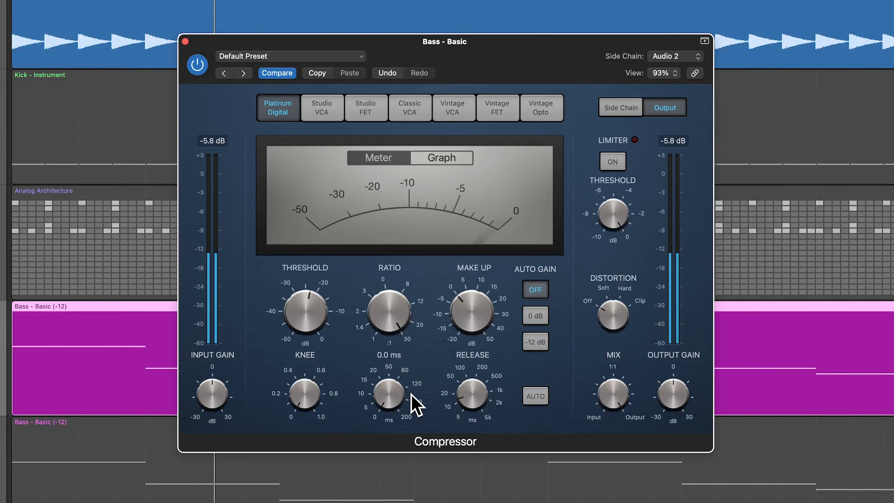
drag(390, 397, 394, 434)
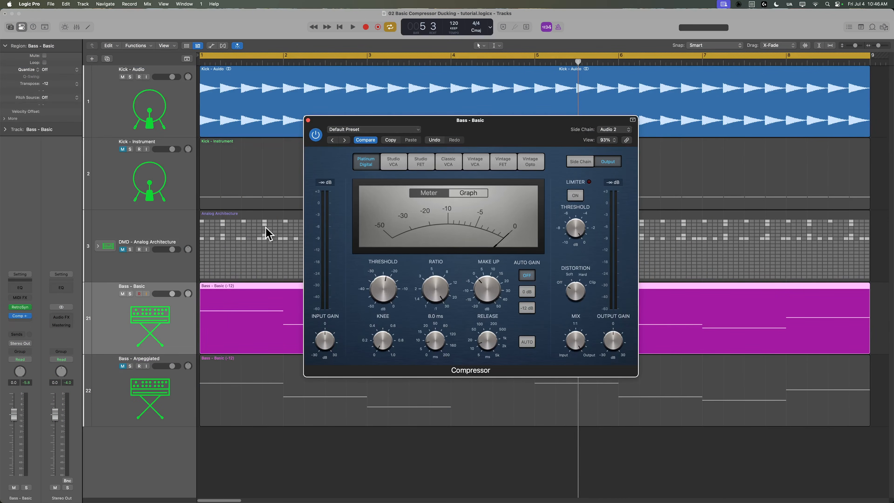
Step: Mute the Kick - Audio track, listen to the ducked bass on its own, and unmute the track again
click(122, 77)
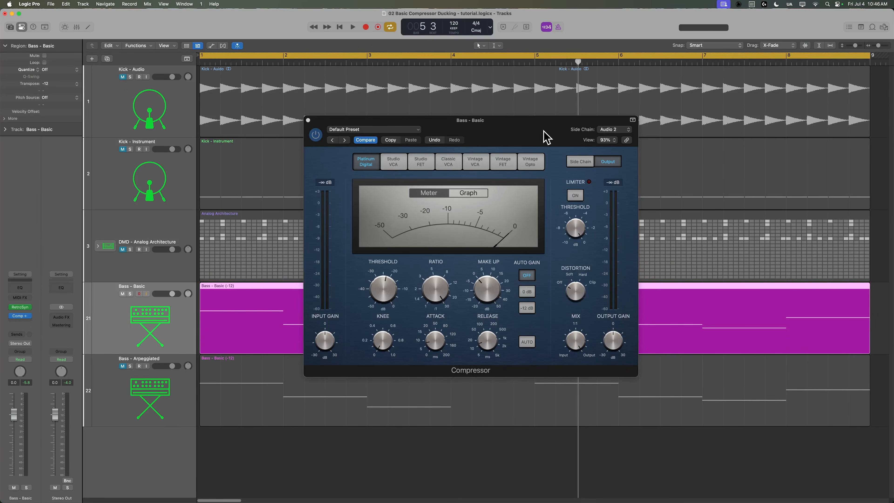
key(space)
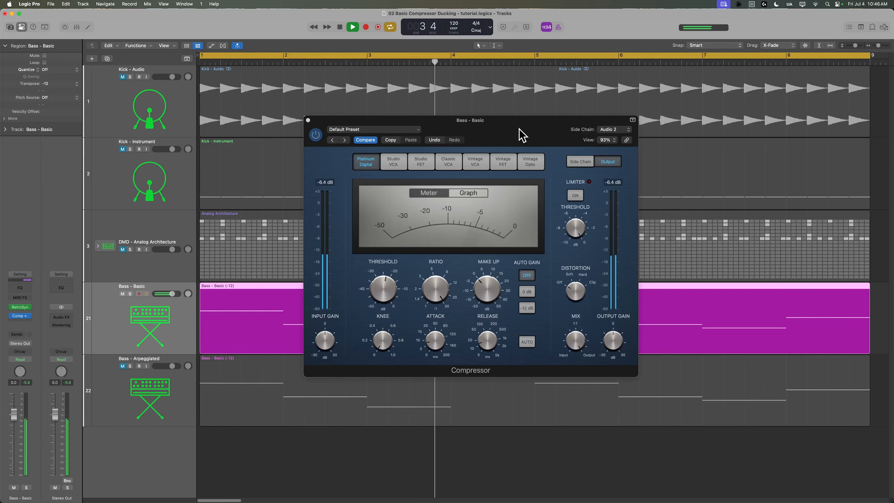
key(space)
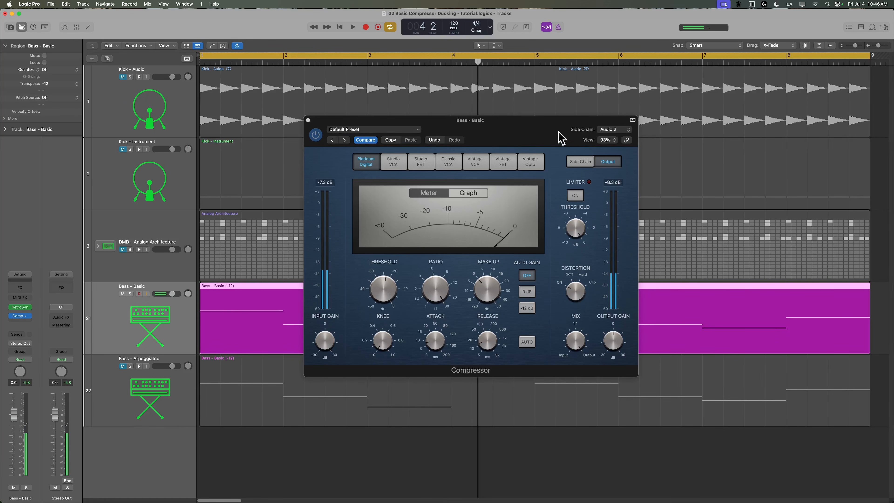
click(155, 112)
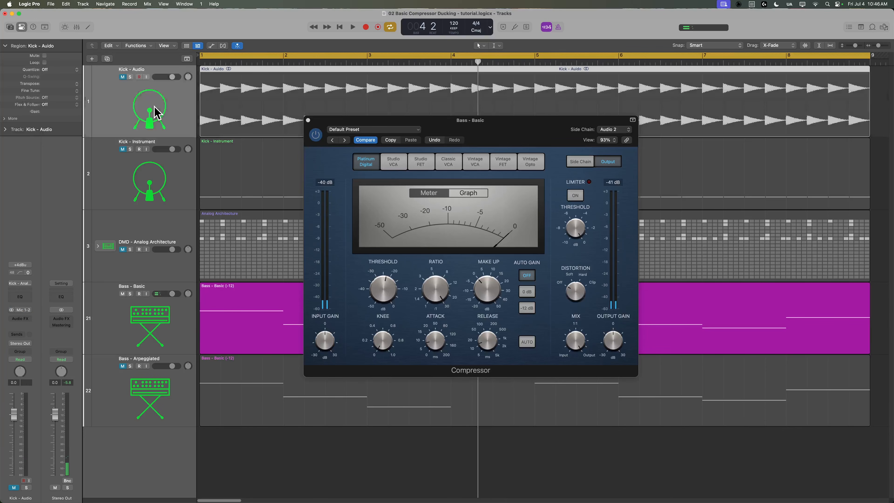
click(15, 487)
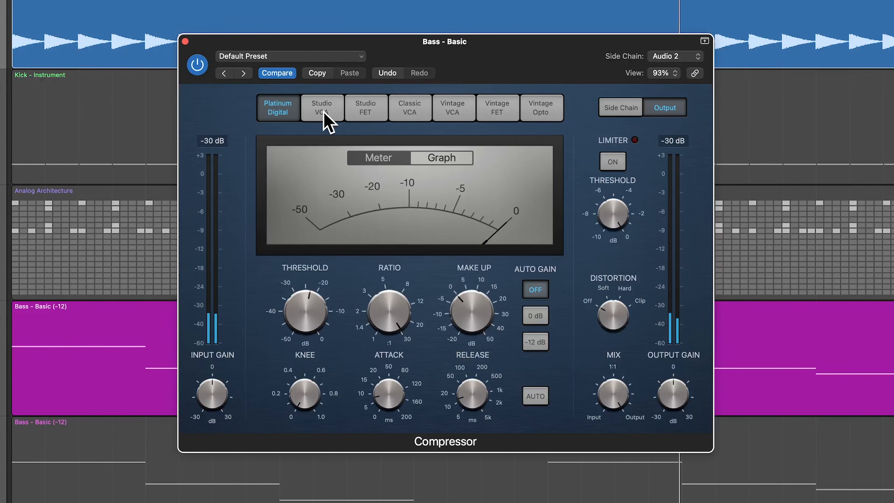
Step: Preview the Studio VCA, Studio FET and Classic VCA compressor models, and return to Platinum Digital
click(324, 112)
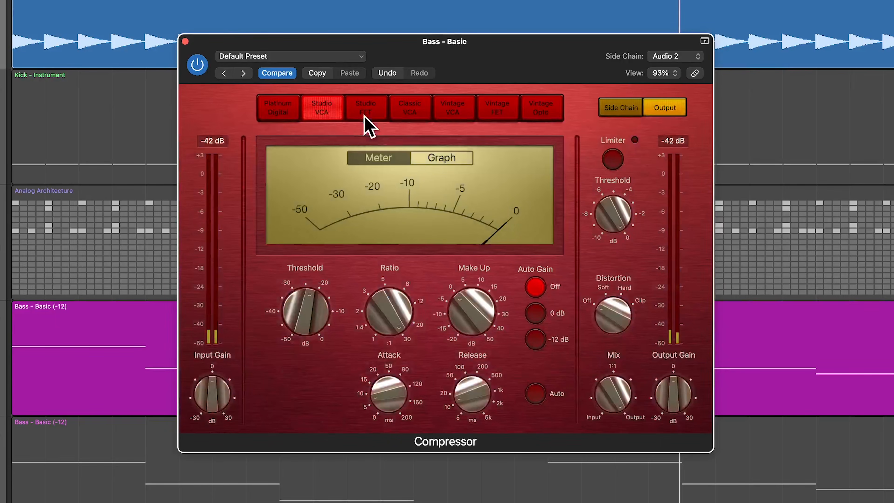
click(364, 116)
click(410, 116)
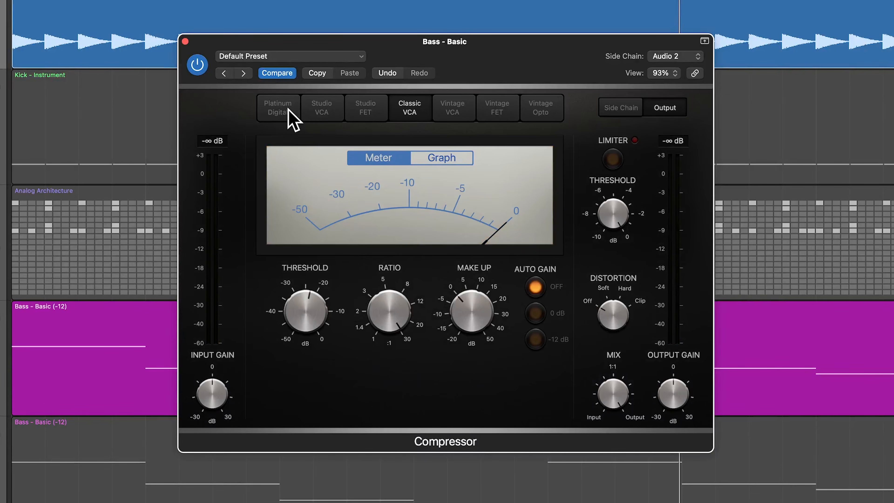
click(289, 114)
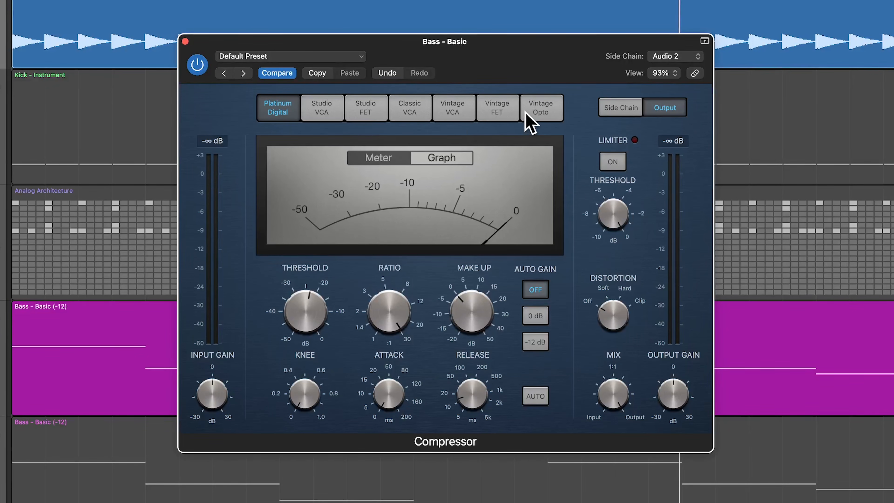
Step: Mute the Kick - Audio track and preview the Studio VCA, Studio FET, Classic VCA, Vintage VCA and Vintage Opto compressor models during playback
click(2, 17)
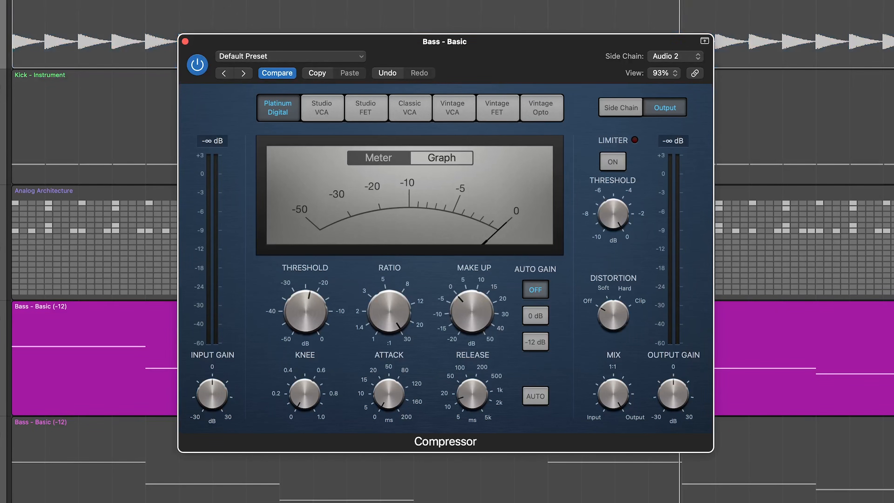
key(space)
click(332, 115)
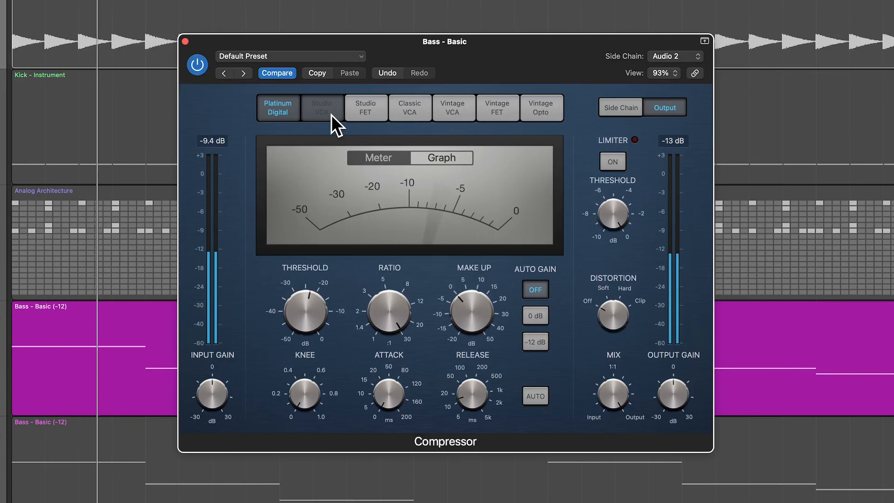
click(371, 113)
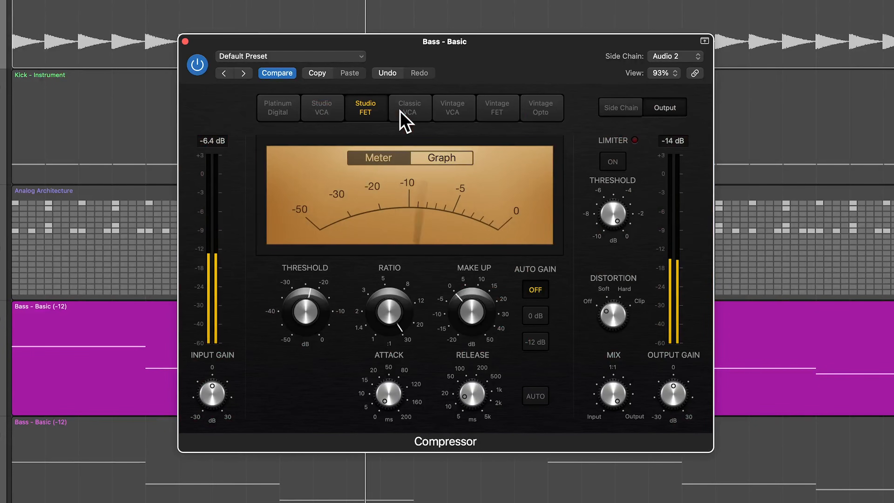
click(401, 111)
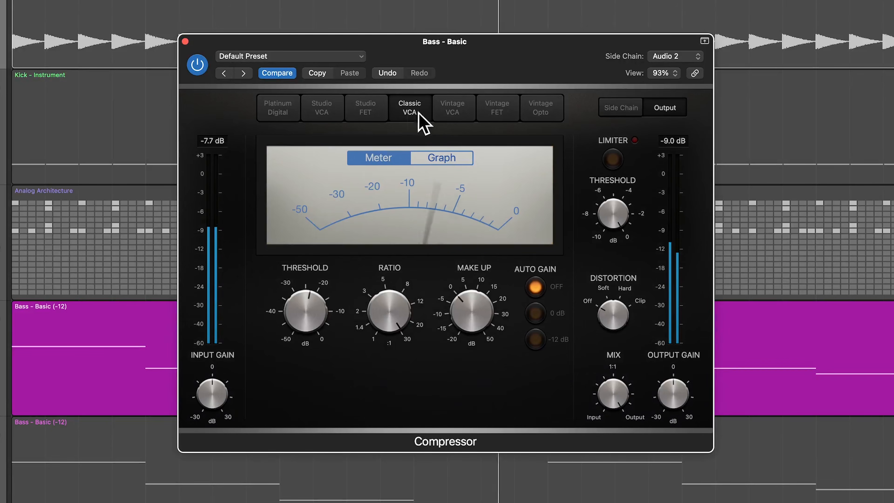
click(452, 113)
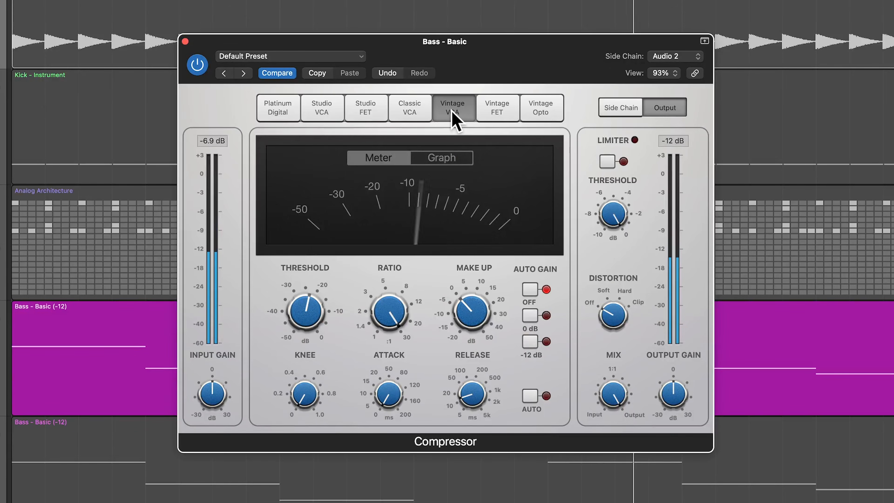
click(542, 115)
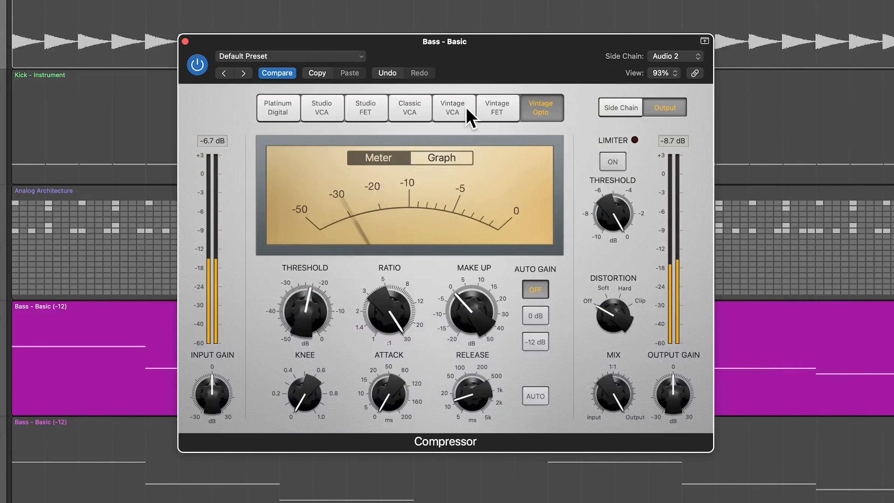
Step: Compare the Vintage Opto model with Platinum Digital and set the Vintage Opto attack to 8.5 ms
drag(401, 388, 405, 389)
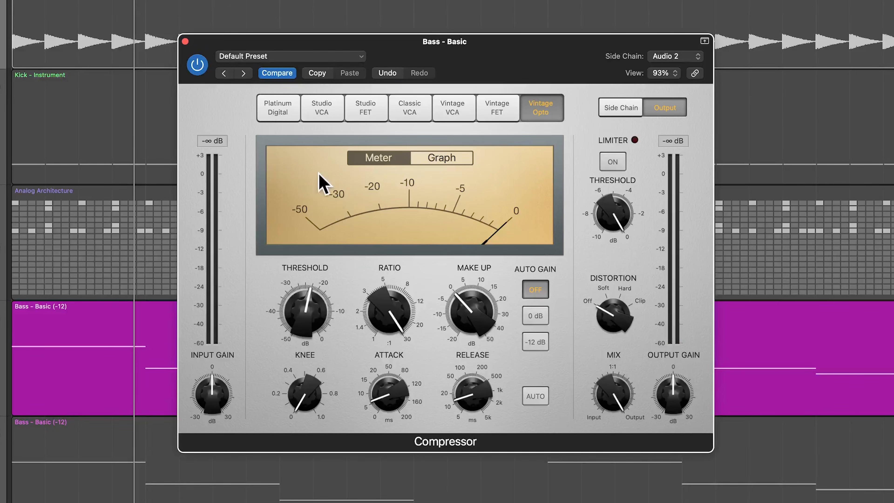
click(271, 116)
click(531, 116)
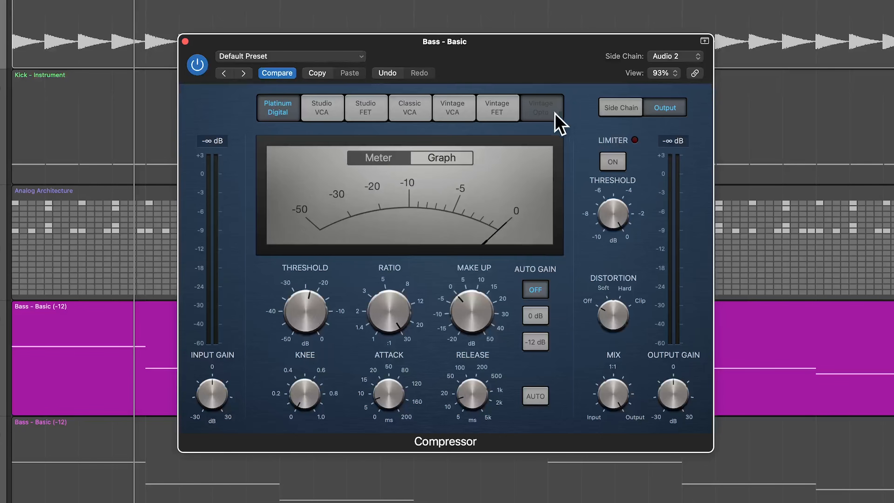
drag(387, 386, 387, 382)
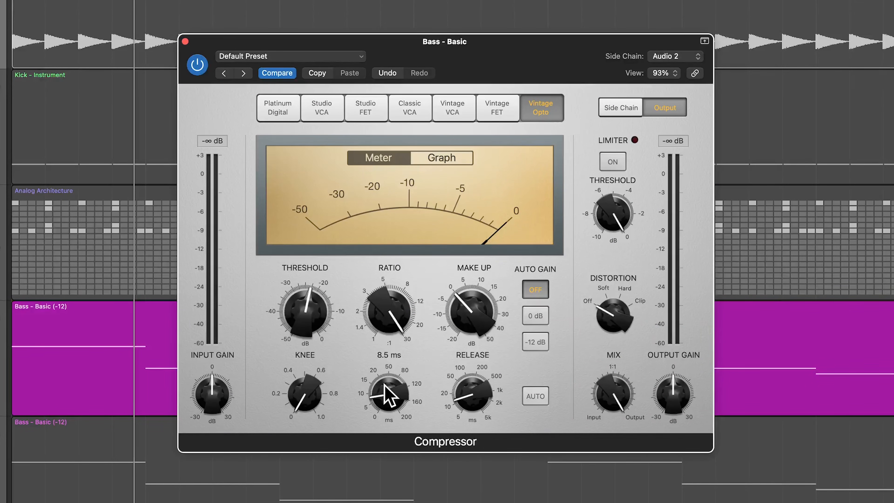
Step: Switch the Compressor to Vintage VCA and set its attack to 4.0 ms during playback
click(452, 115)
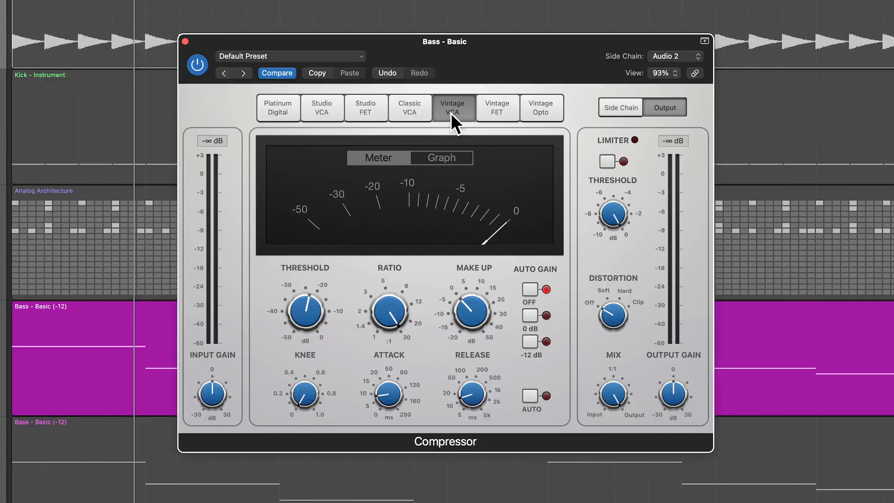
key(space)
drag(394, 396, 401, 406)
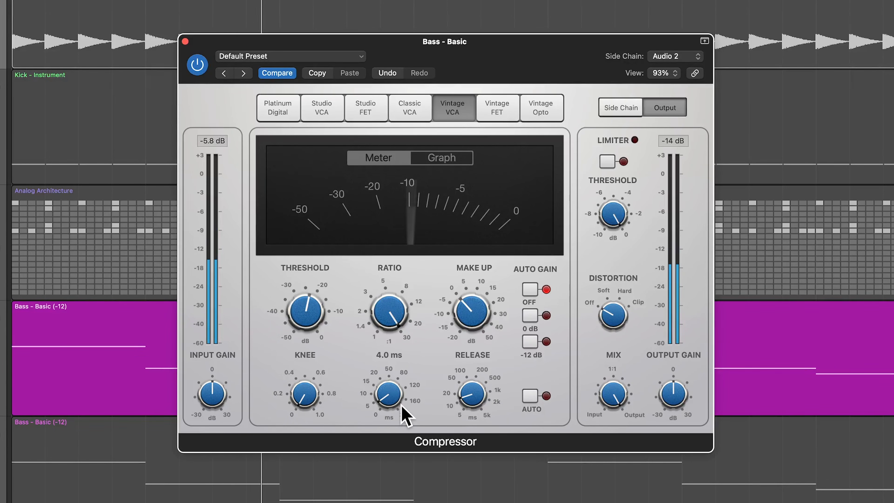
Step: Unmute the Kick - Audio track and return the Compressor to the Platinum Digital model
click(41, 42)
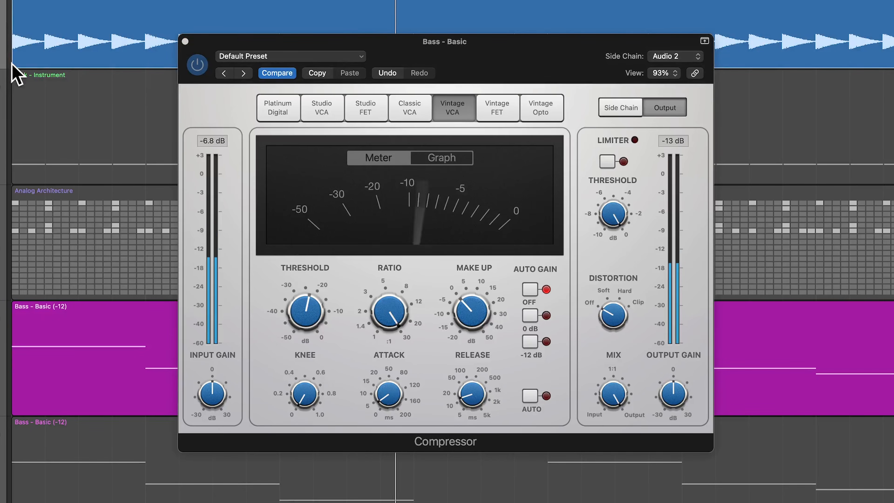
click(280, 114)
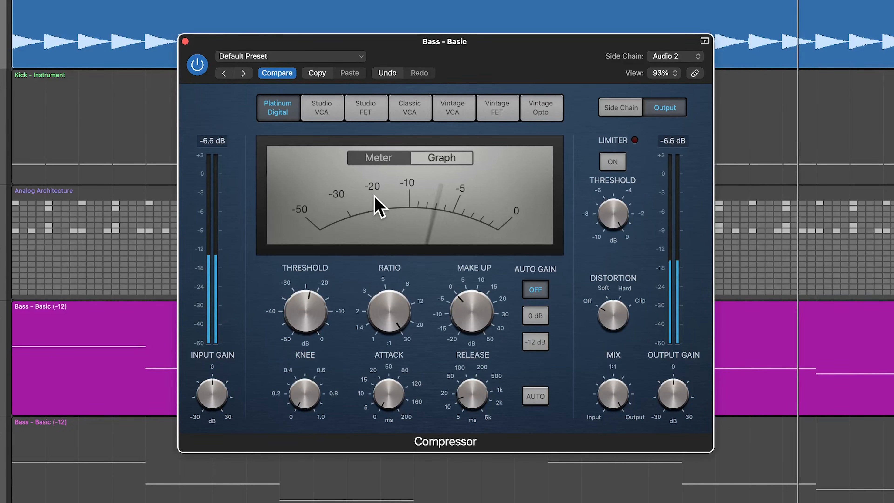
Step: Show the Compressor's side-chain detection and filter settings
click(621, 108)
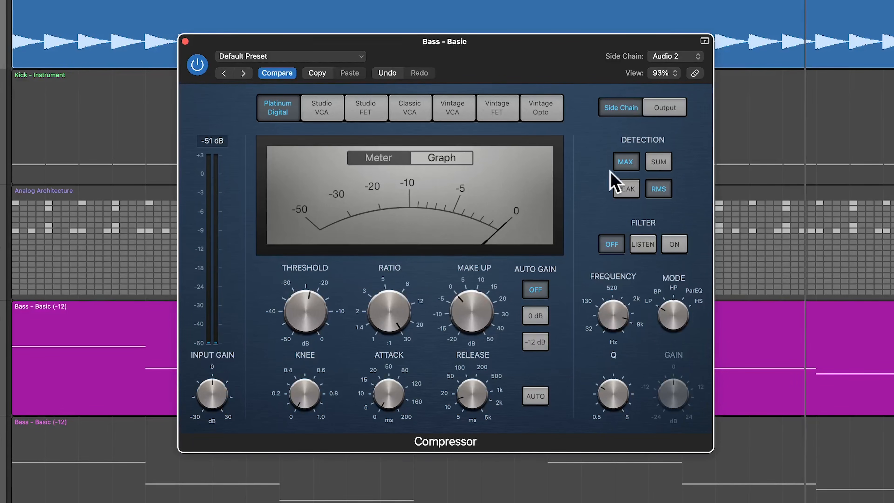